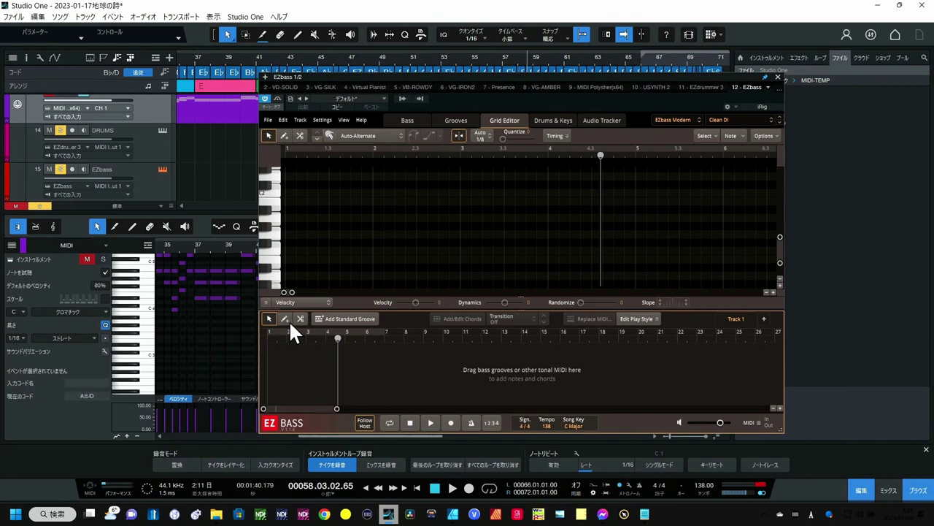
# Draw three consecutive Verse song parts up to about bar 23 and fill the first with the Basic Rhythms 4/4 Variation 02 groove.
pyautogui.click(285, 319)
pyautogui.moveTo(271, 351)
pyautogui.mouseDown()
pyautogui.moveTo(412, 349)
pyautogui.moveTo(392, 349)
pyautogui.moveTo(403, 348)
pyautogui.moveTo(524, 367)
pyautogui.moveTo(491, 365)
pyautogui.moveTo(511, 356)
pyautogui.moveTo(698, 359)
pyautogui.mouseUp()
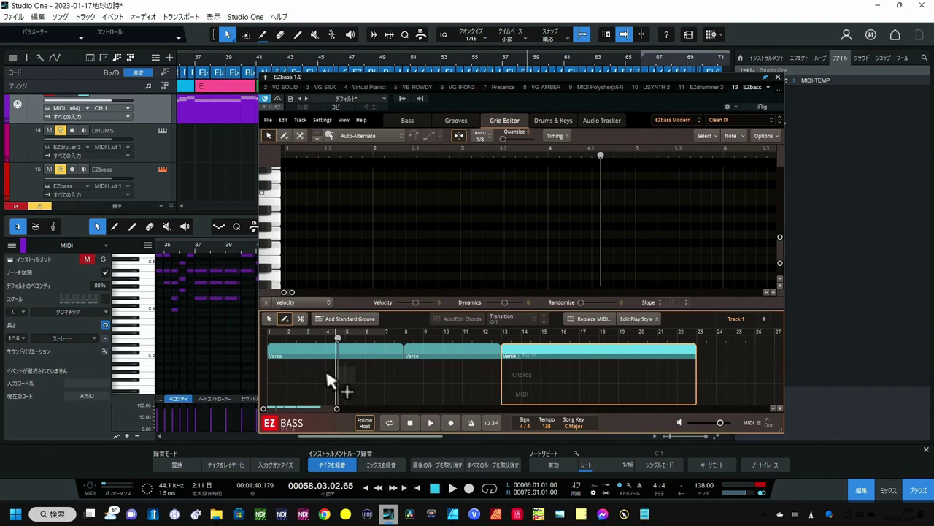
pyautogui.click(309, 350)
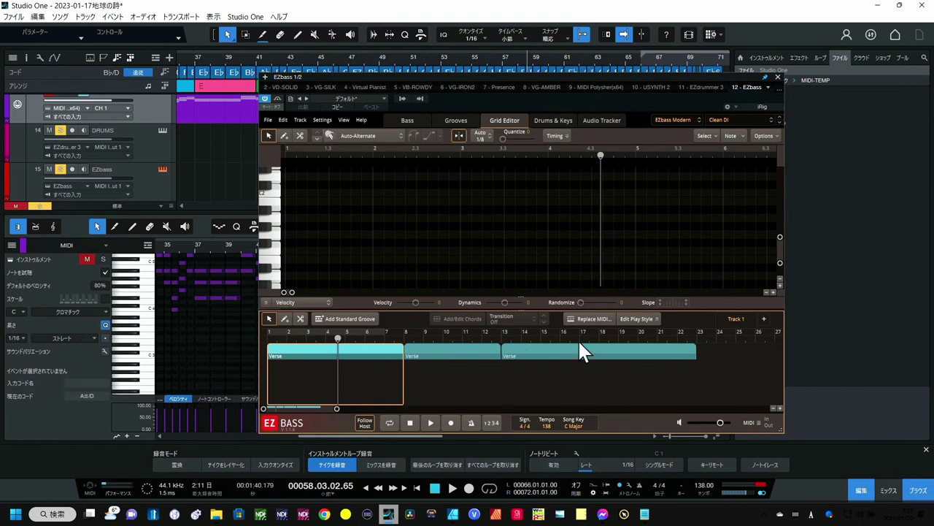
pyautogui.click(587, 321)
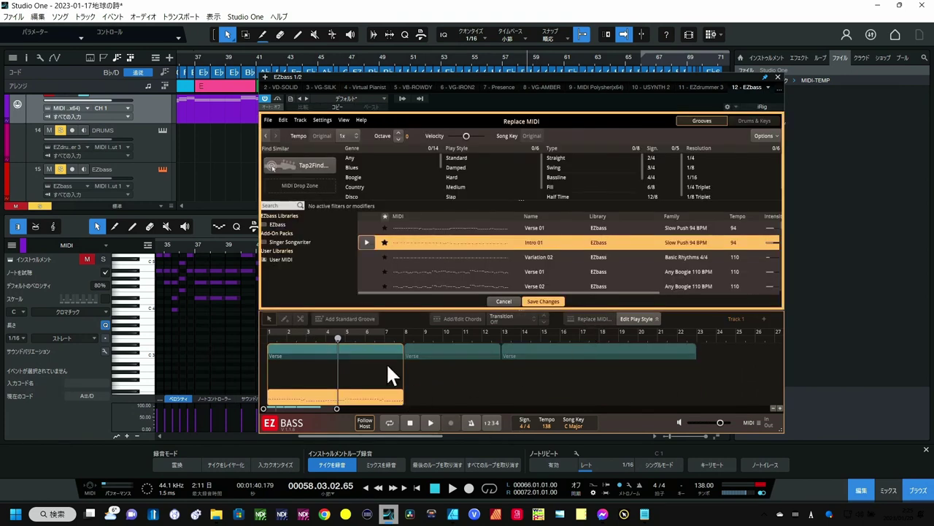
pyautogui.click(366, 242)
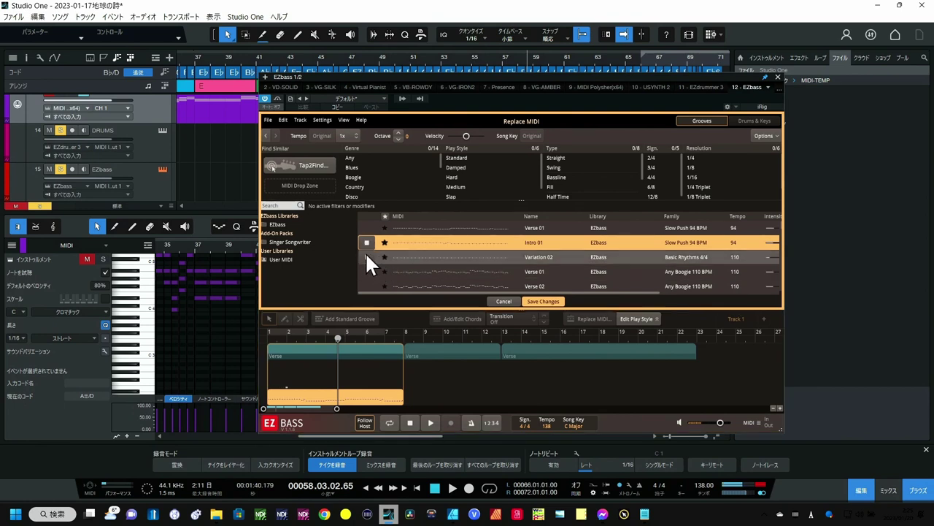
pyautogui.click(366, 257)
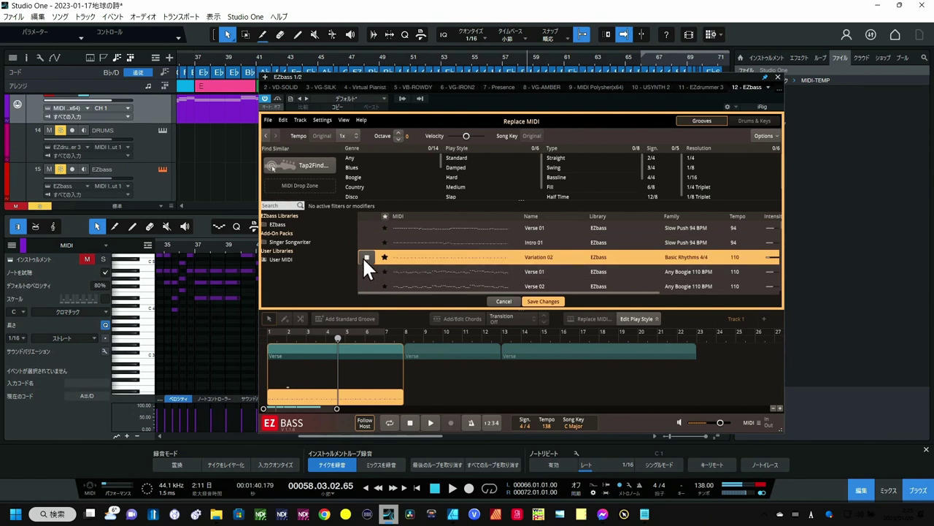
pyautogui.click(362, 256)
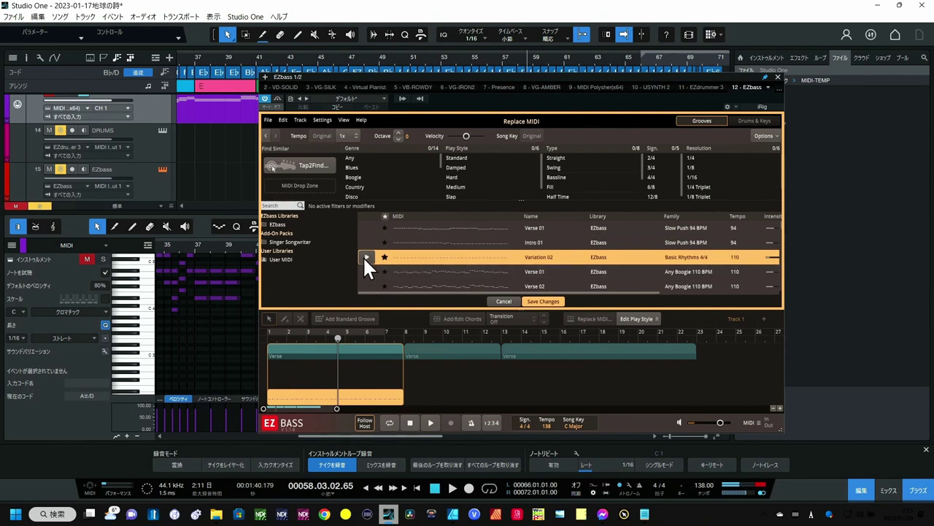
pyautogui.click(541, 302)
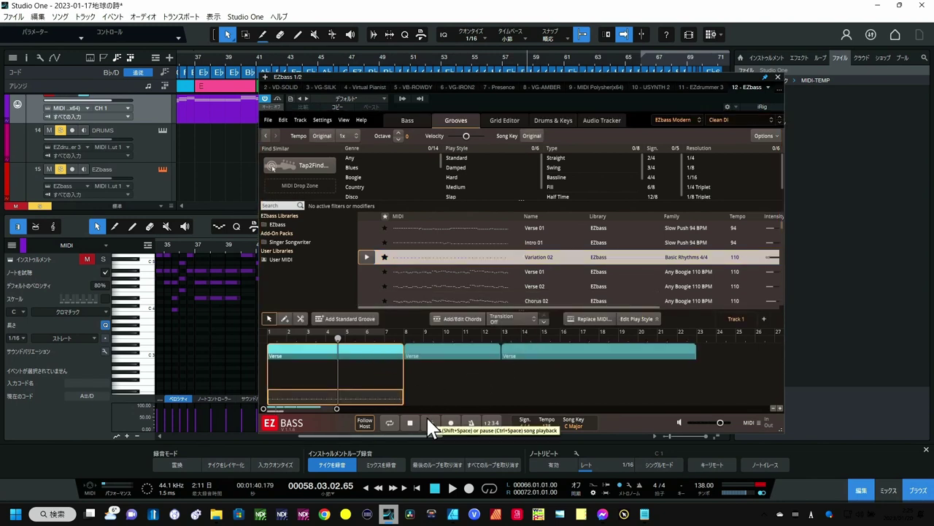
# Replace the second Verse part's MIDI with the Any Boogie 110 BPM Verse 01 groove.
pyautogui.click(447, 356)
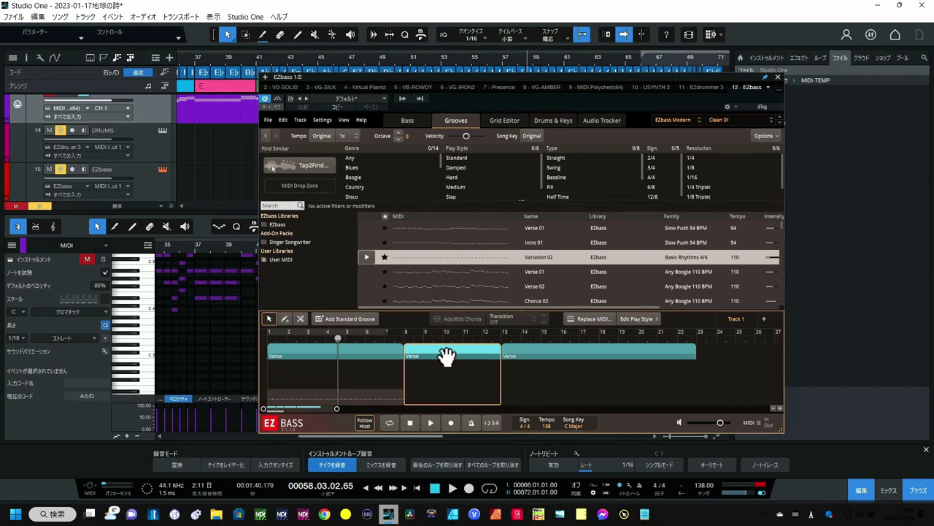
pyautogui.click(581, 319)
pyautogui.click(366, 271)
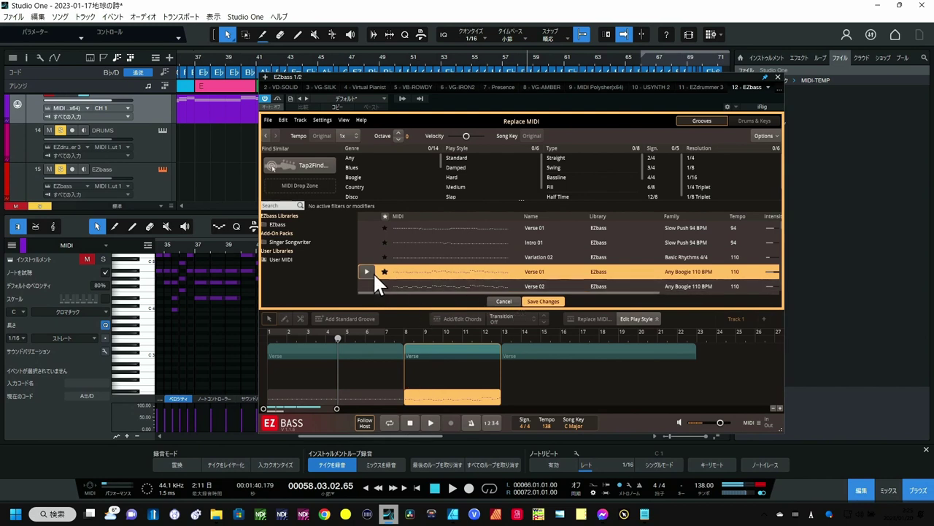
pyautogui.click(539, 301)
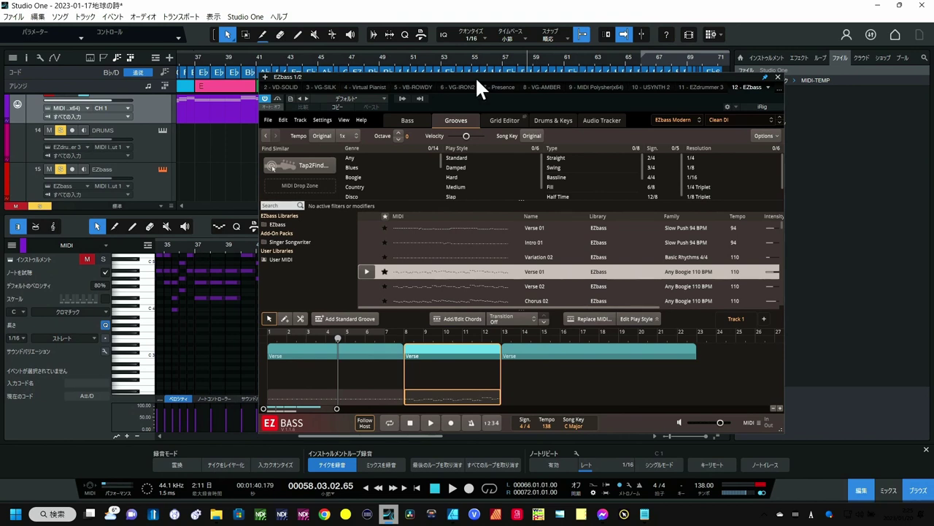
# Move the EZbass window clear of the arrangement's section markers and delete all three Verse song parts.
pyautogui.moveTo(475, 76); pyautogui.dragTo(507, 118)
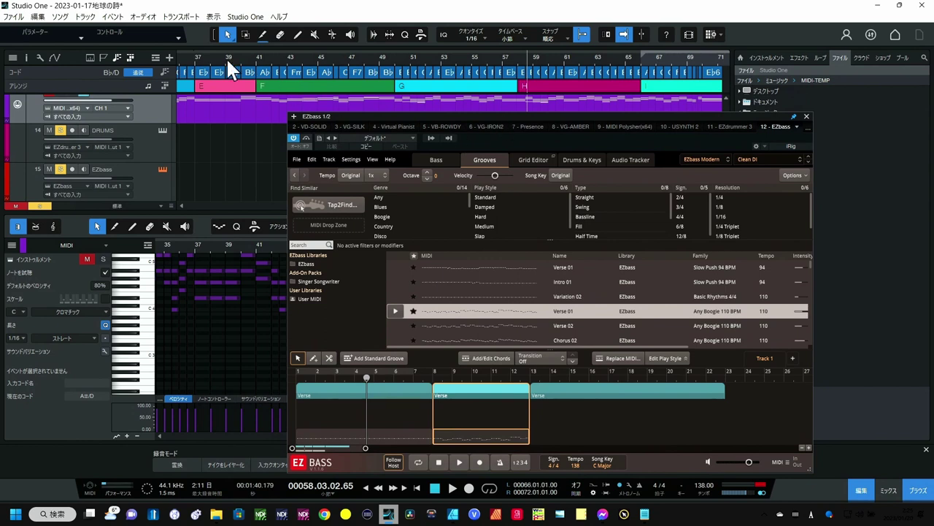
pyautogui.moveTo(222, 57); pyautogui.dragTo(475, 44)
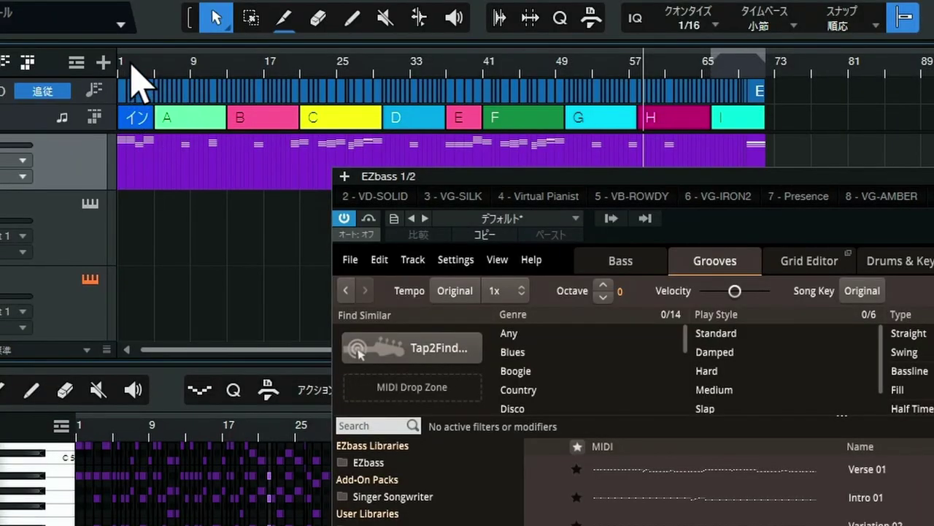
pyautogui.moveTo(131, 61); pyautogui.dragTo(333, 125)
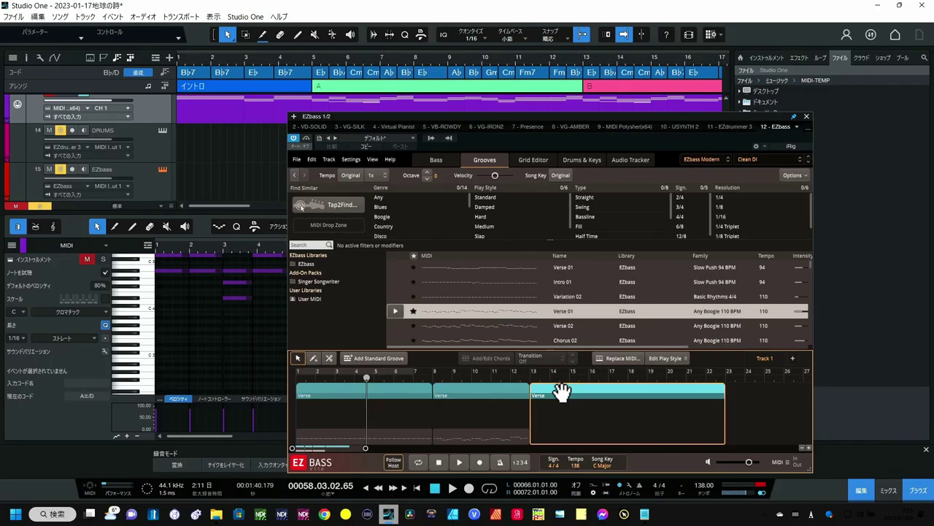
pyautogui.press('Delete')
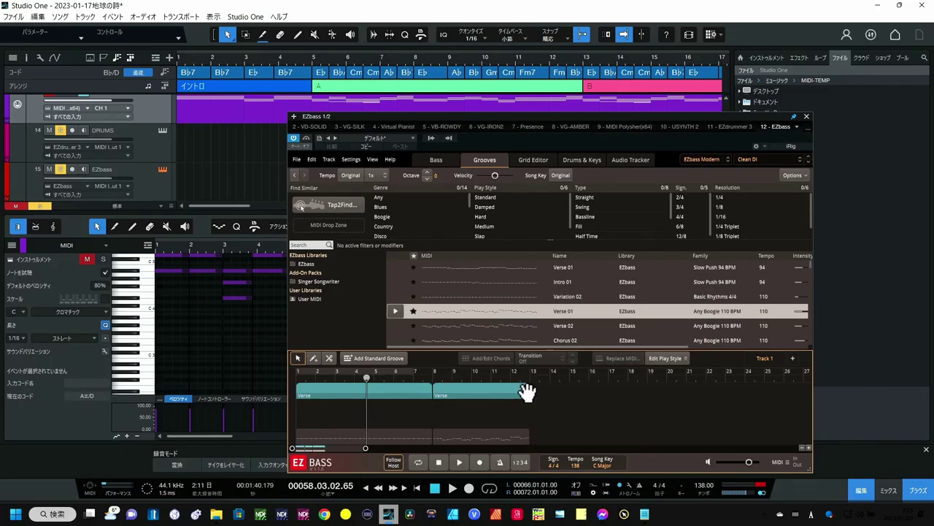
pyautogui.click(444, 387)
pyautogui.press('Delete')
pyautogui.click(407, 389)
pyautogui.press('Delete')
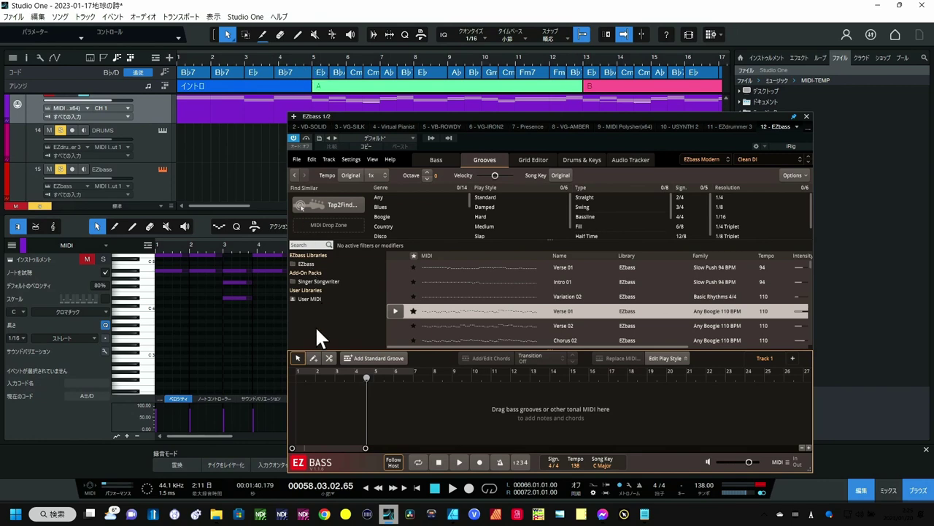
# Draw Verse song parts over bars 1–5, 5–13 and 13–21 to match the intro, A and B sections.
pyautogui.click(313, 357)
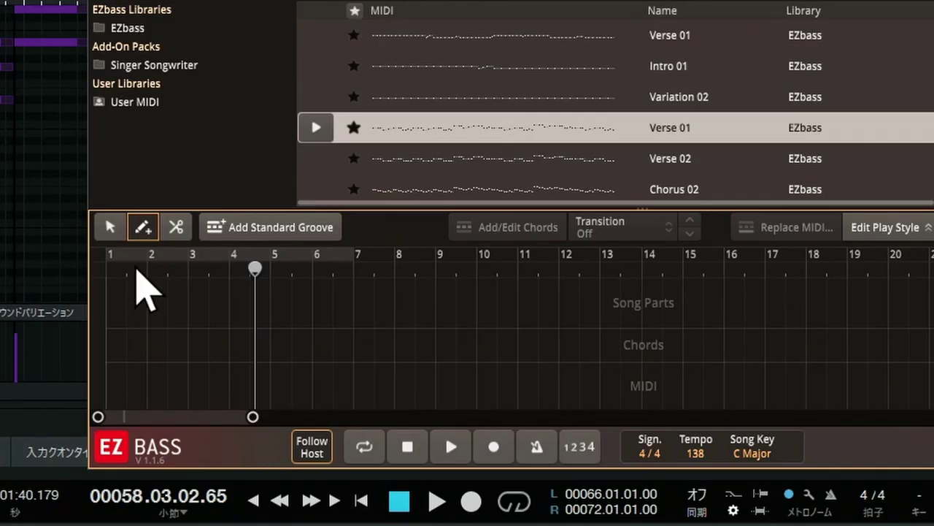
pyautogui.moveTo(119, 299); pyautogui.dragTo(255, 298)
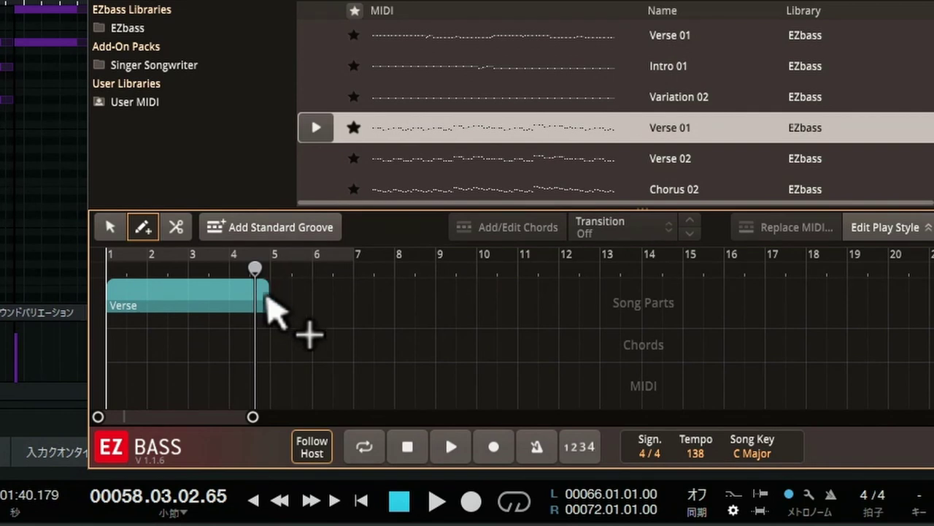
pyautogui.click(262, 295)
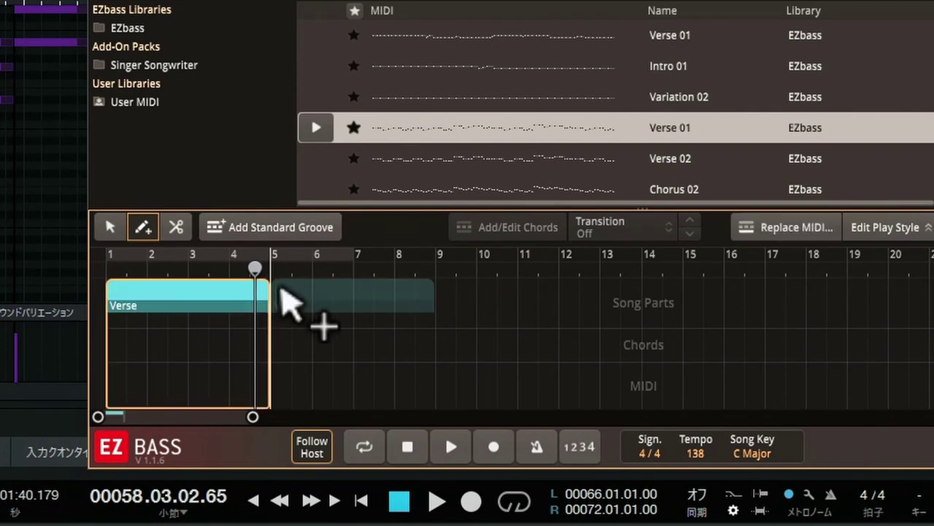
pyautogui.moveTo(281, 290); pyautogui.dragTo(594, 303)
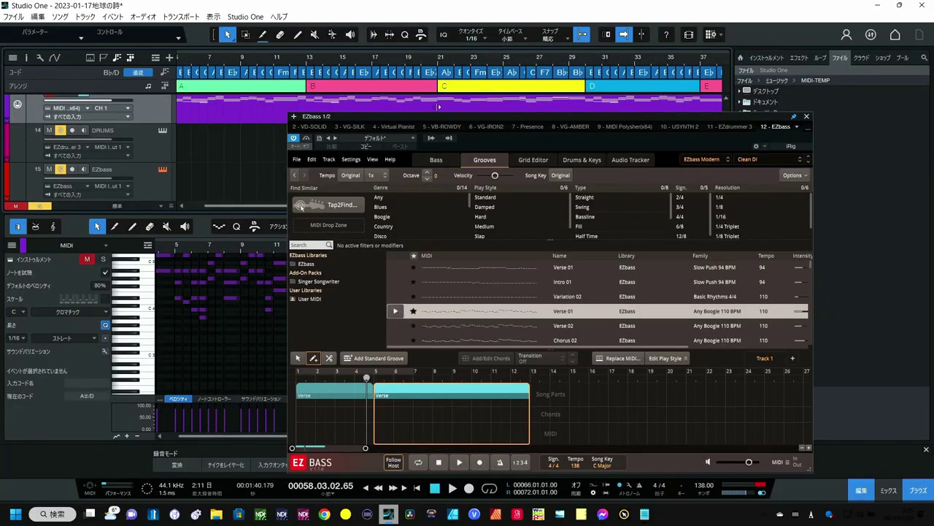
pyautogui.moveTo(551, 320); pyautogui.dragTo(535, 385)
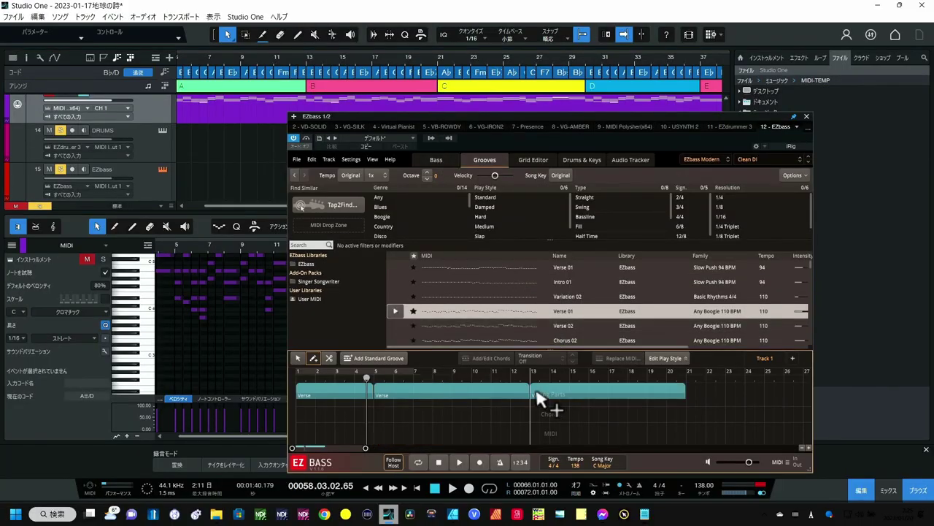
pyautogui.click(683, 401)
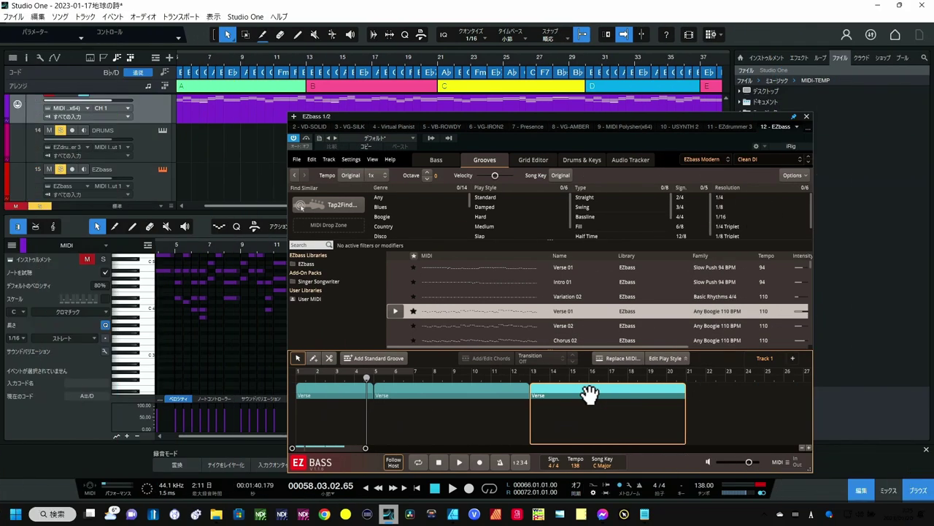
# Delete the three section-length Verse parts and close the EZbass window.
pyautogui.press('Delete')
pyautogui.click(502, 394)
pyautogui.press('Delete')
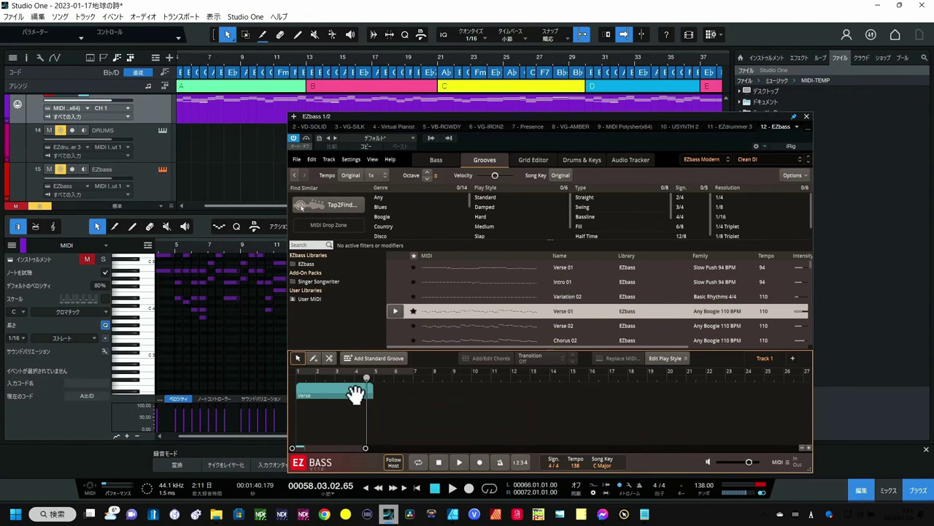
pyautogui.click(353, 394)
pyautogui.press('Delete')
pyautogui.click(806, 116)
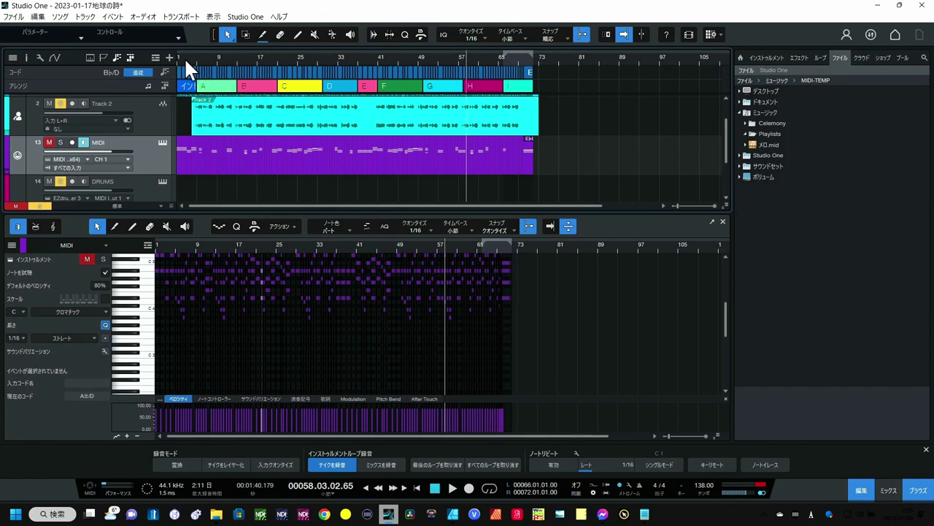
# Merge the intro's four chord events on the MIDI track into a single event covering bars 1 to 5.
pyautogui.moveTo(184, 58); pyautogui.dragTo(294, 194)
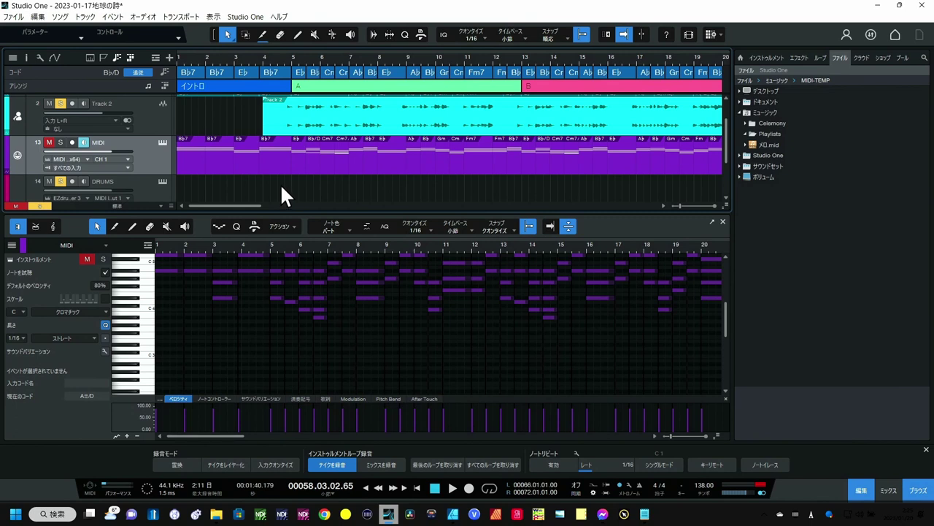
pyautogui.moveTo(281, 186); pyautogui.dragTo(178, 154)
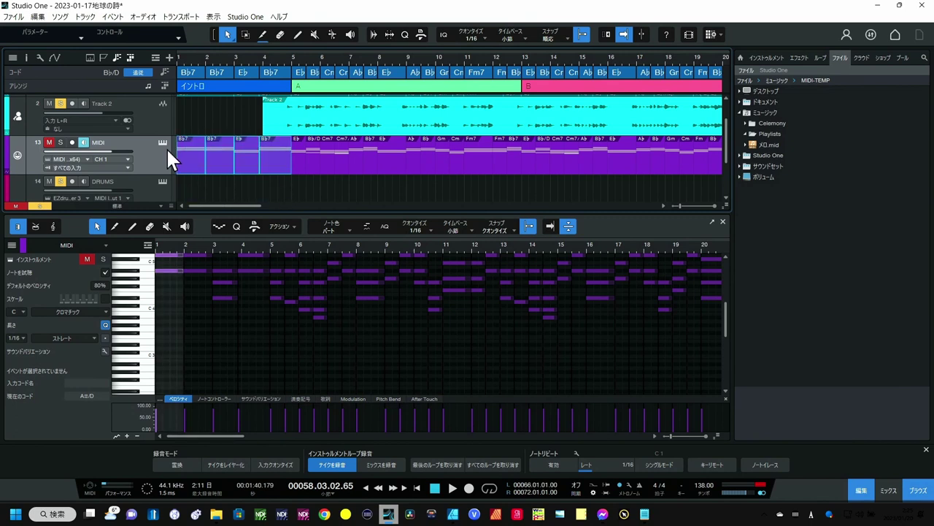
pyautogui.press('g')
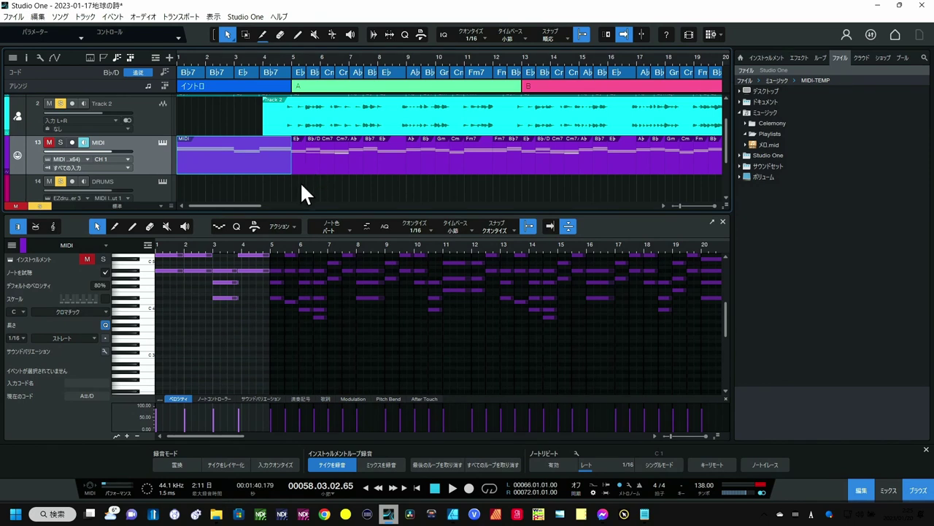
# Merge the MIDI track's chord events section by section, from section A through section G.
pyautogui.moveTo(301, 184); pyautogui.dragTo(629, 174)
pyautogui.press('g')
pyautogui.press('g')
pyautogui.press('g')
pyautogui.press('g')
pyautogui.press('g')
pyautogui.press('g')
pyautogui.press('g')
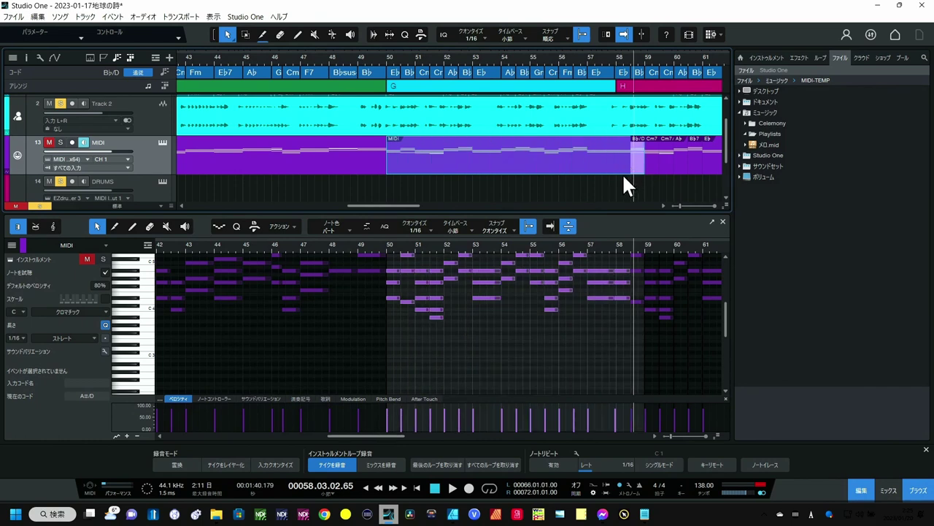
# Undo the section G merge and merge only the MIDI events between bars 50 and 58.
pyautogui.hotkey('ctrl', 'z')
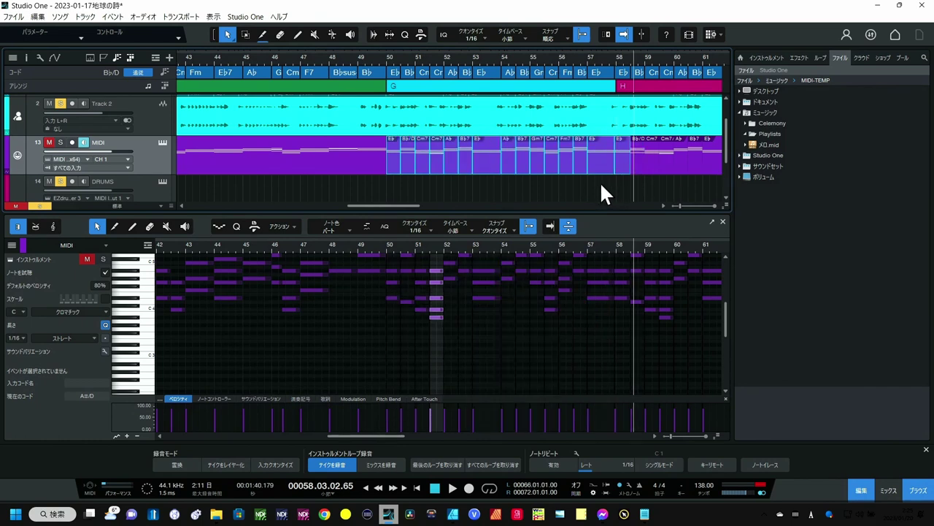
pyautogui.click(600, 187)
pyautogui.moveTo(602, 189); pyautogui.dragTo(394, 164)
pyautogui.press('g')
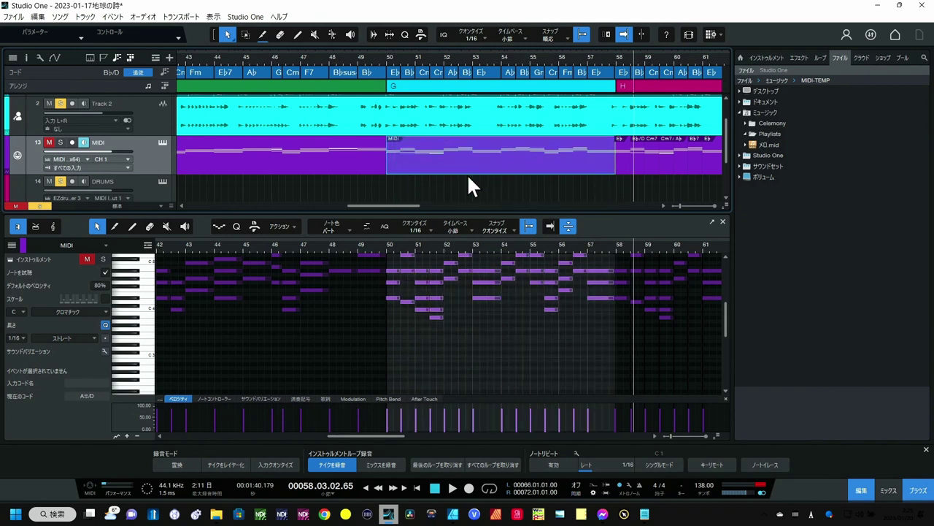
# Merge the MIDI track's chord events of sections H and I into one event per section.
pyautogui.moveTo(624, 182); pyautogui.dragTo(573, 155)
pyautogui.press('g')
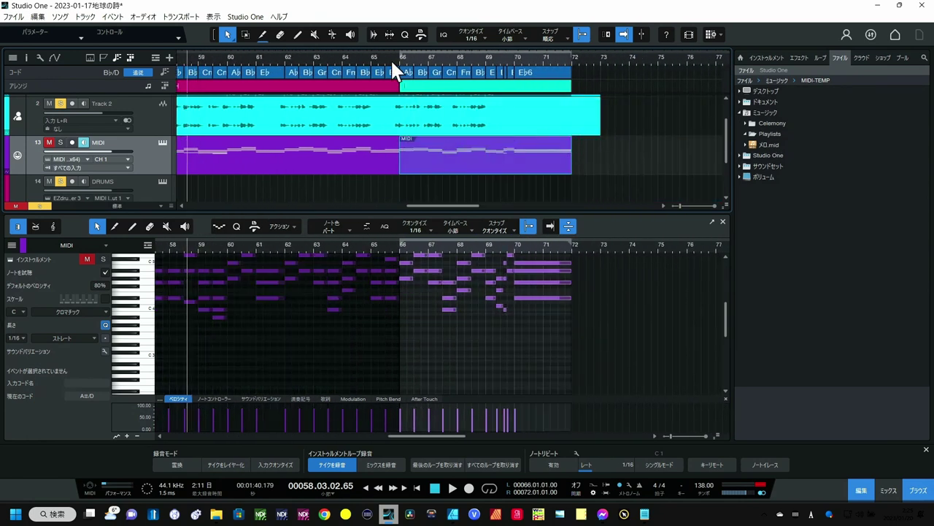
pyautogui.moveTo(390, 58); pyautogui.dragTo(554, 34)
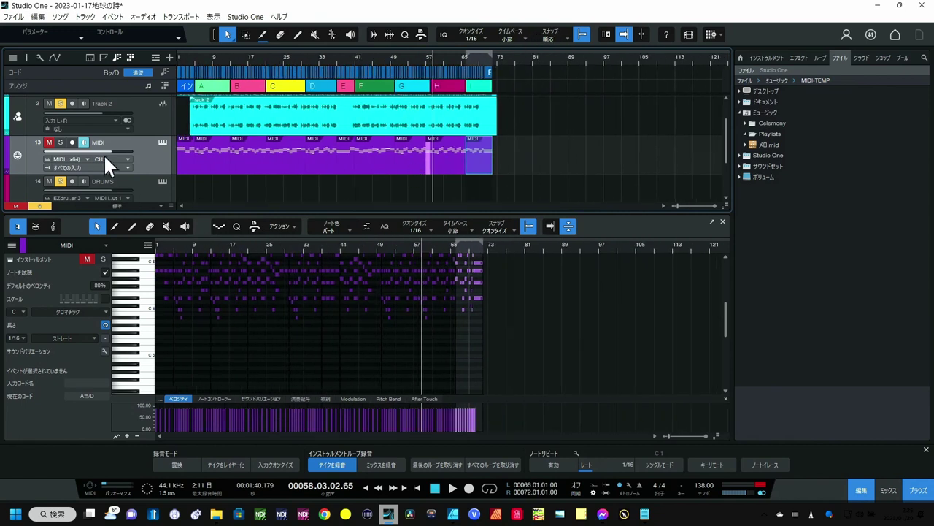
pyautogui.click(519, 154)
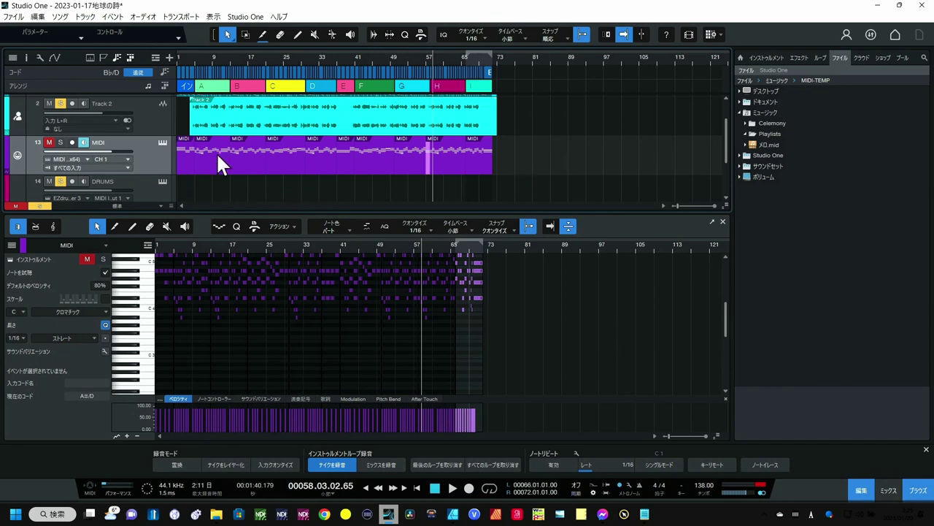
# Open EZbass and try to bring the intro's MIDI event straight from the track into its song track.
pyautogui.scroll(-1, 162, 186)
pyautogui.click(164, 188)
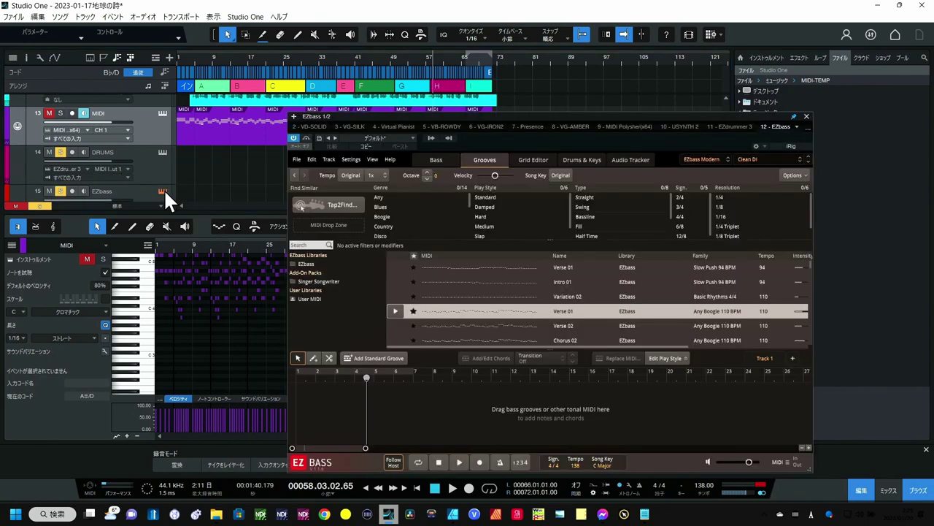
pyautogui.click(184, 128)
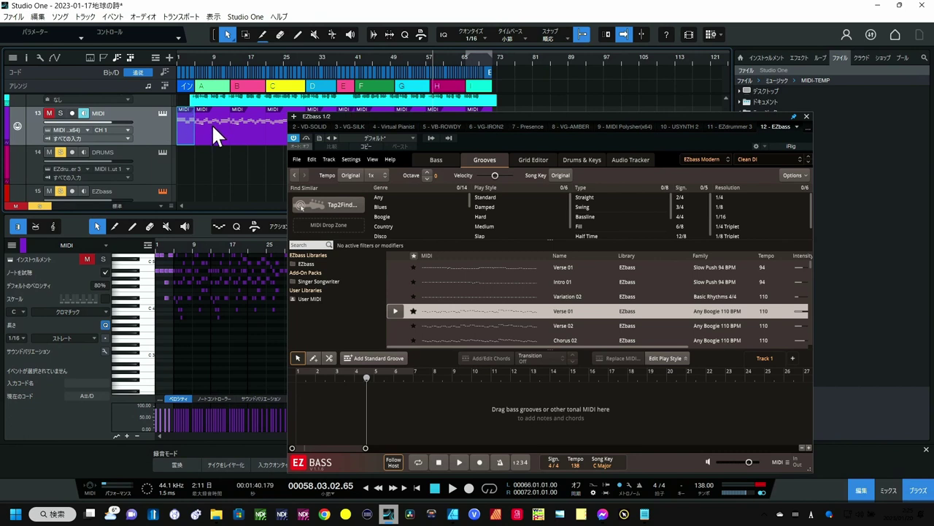
pyautogui.click(213, 126)
pyautogui.click(251, 120)
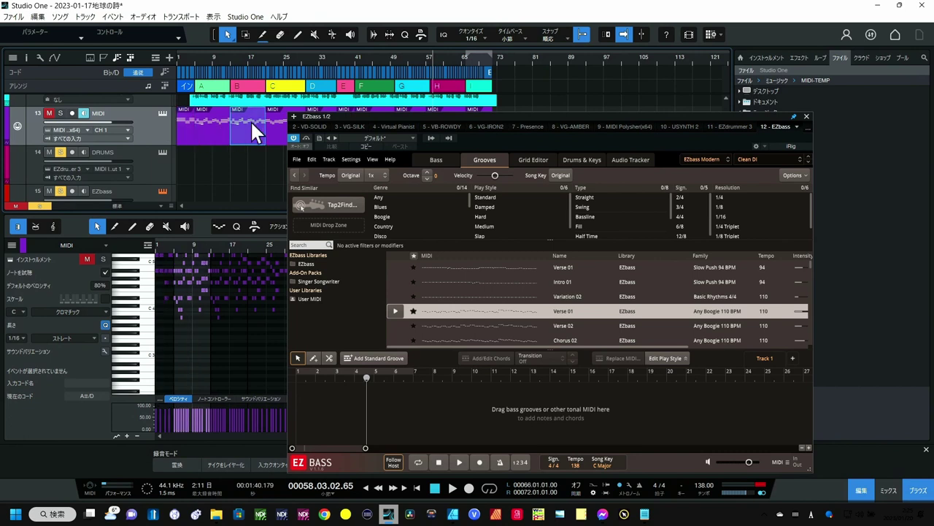
pyautogui.click(188, 120)
pyautogui.moveTo(188, 120); pyautogui.dragTo(329, 409)
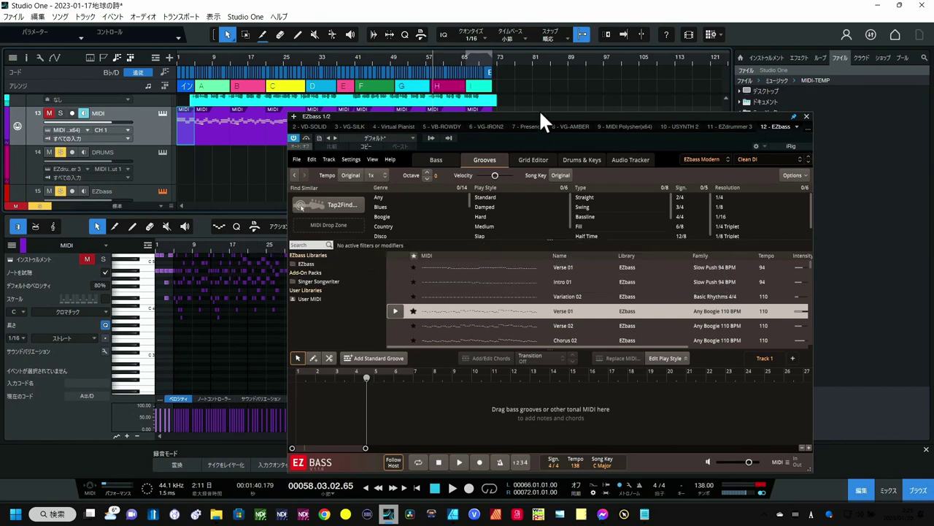
pyautogui.moveTo(539, 110); pyautogui.dragTo(524, 172)
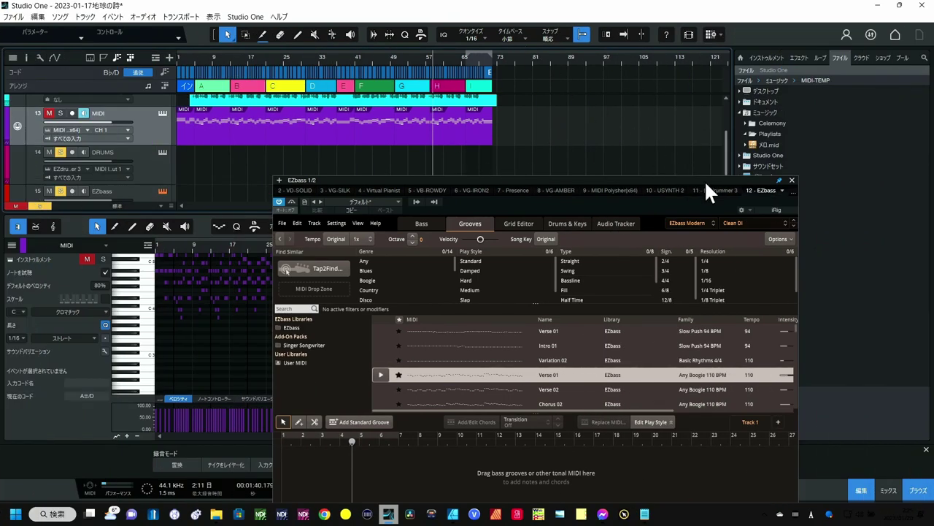
pyautogui.click(793, 179)
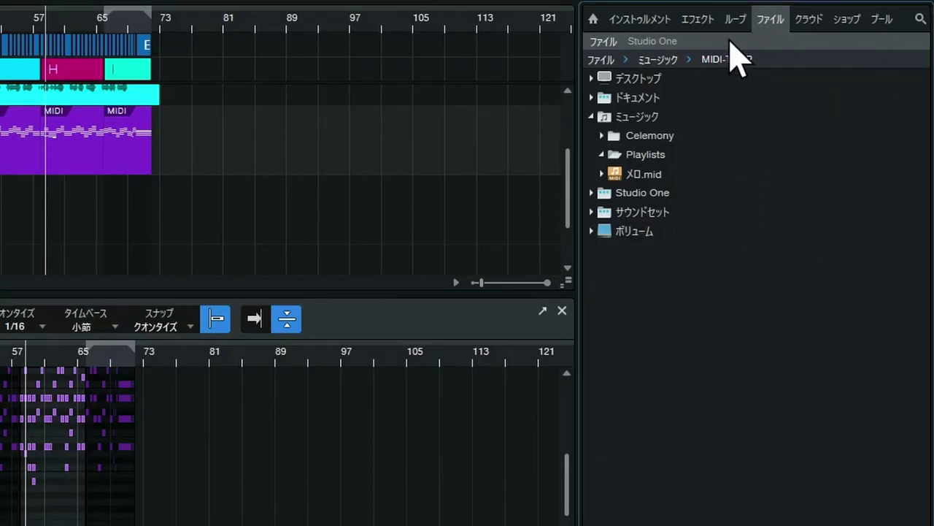
# Create a folder named MIDI~TEMP inside the ミュージック folder of the file browser and select it.
pyautogui.doubleClick(606, 117)
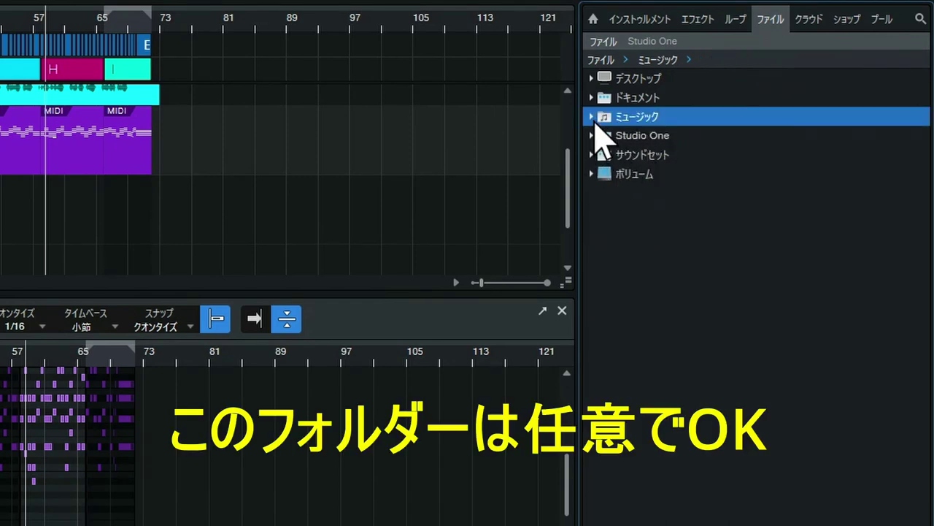
pyautogui.click(593, 118)
pyautogui.rightClick(634, 122)
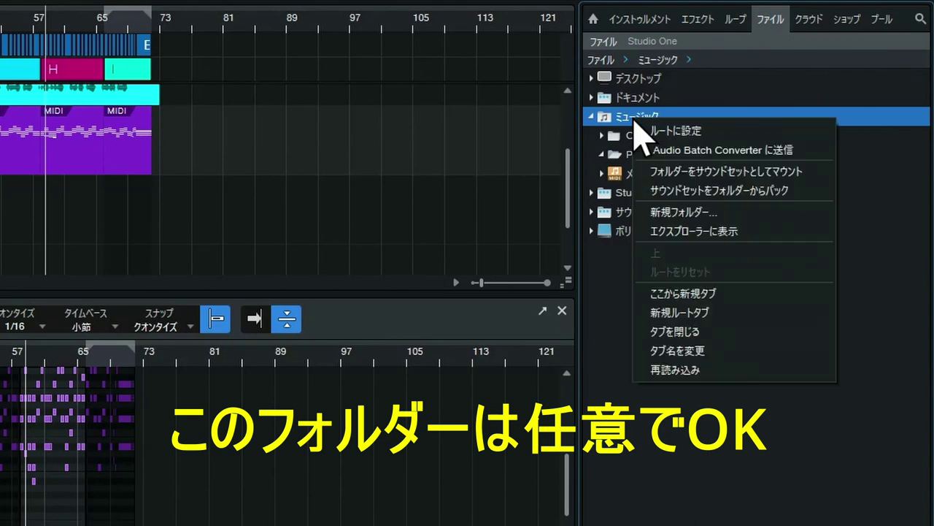
pyautogui.click(668, 212)
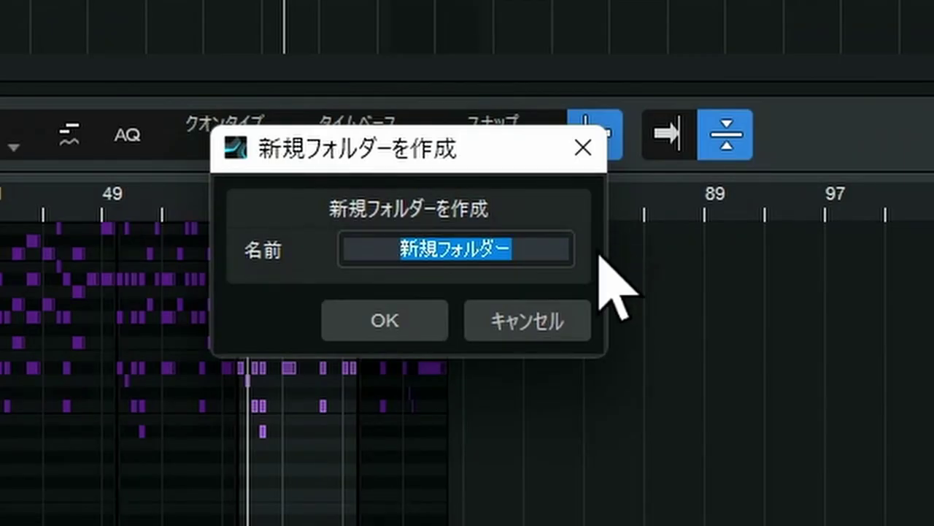
pyautogui.write('MIDI')
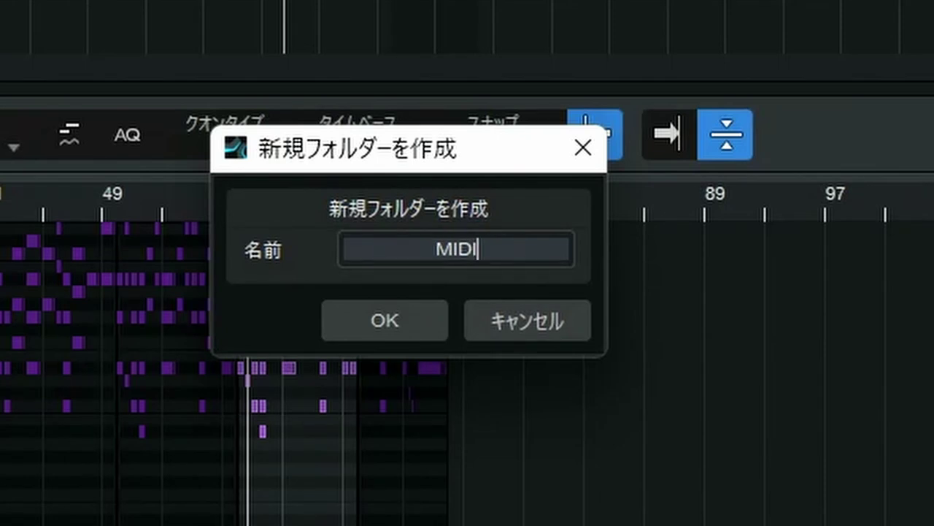
pyautogui.write('~TEMP')
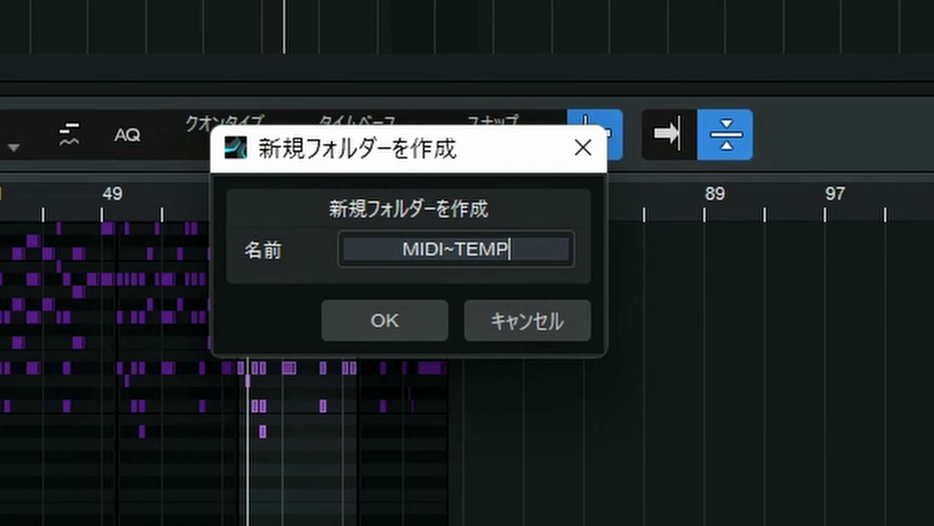
pyautogui.press('Return')
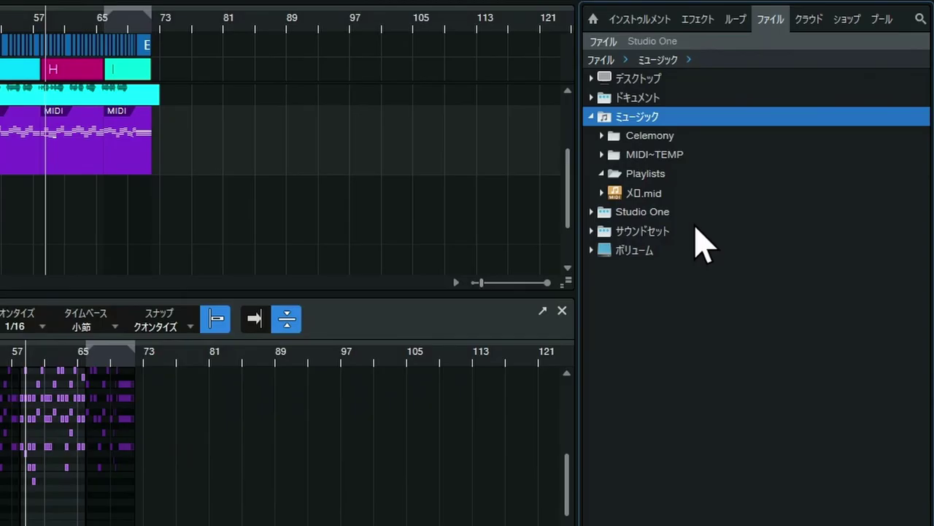
pyautogui.click(626, 156)
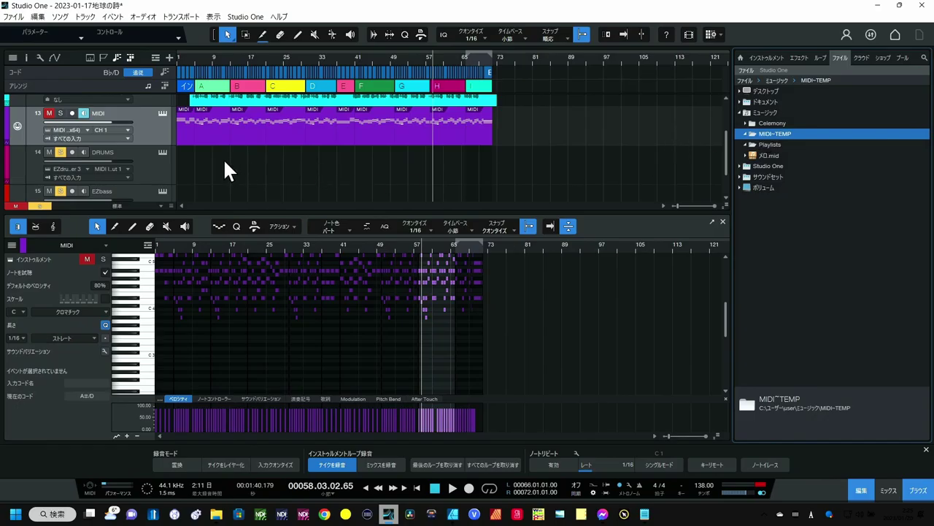
# Export the intro's event from the MIDI track into the MIDI~TEMP folder as a MIDI file instead of a Musicloop.
pyautogui.click(187, 129)
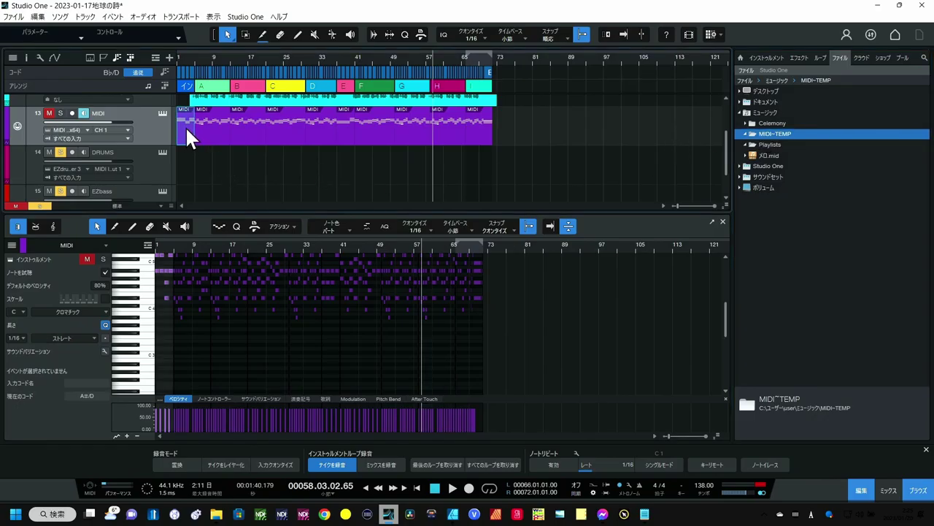
pyautogui.moveTo(187, 130); pyautogui.dragTo(767, 138)
pyautogui.press('alt')
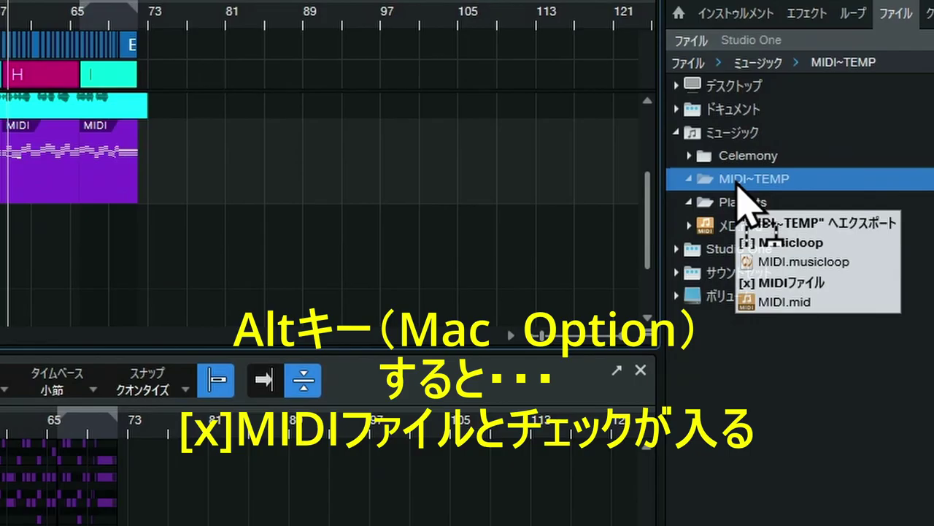
pyautogui.moveTo(737, 184); pyautogui.dragTo(737, 184)
pyautogui.moveTo(737, 198); pyautogui.dragTo(737, 199)
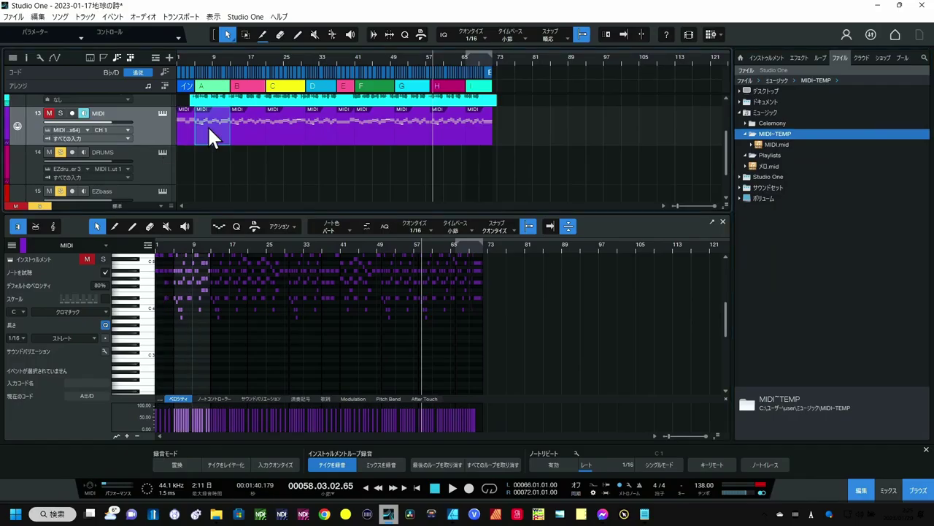
# Export the MIDI events of sections A, B, C and D one by one as MIDI files into the MIDI~TEMP folder.
pyautogui.moveTo(208, 125); pyautogui.dragTo(769, 136)
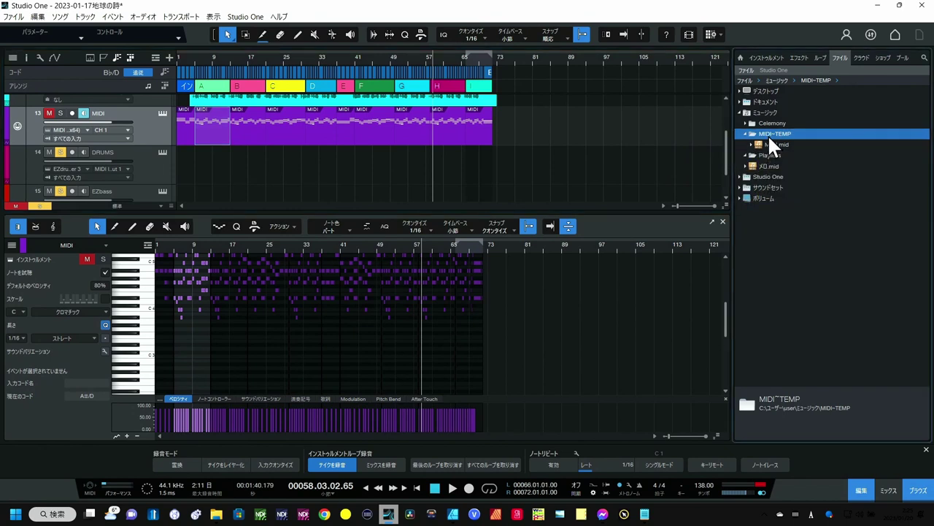
pyautogui.click(255, 130)
pyautogui.moveTo(247, 126); pyautogui.dragTo(781, 138)
pyautogui.click(283, 128)
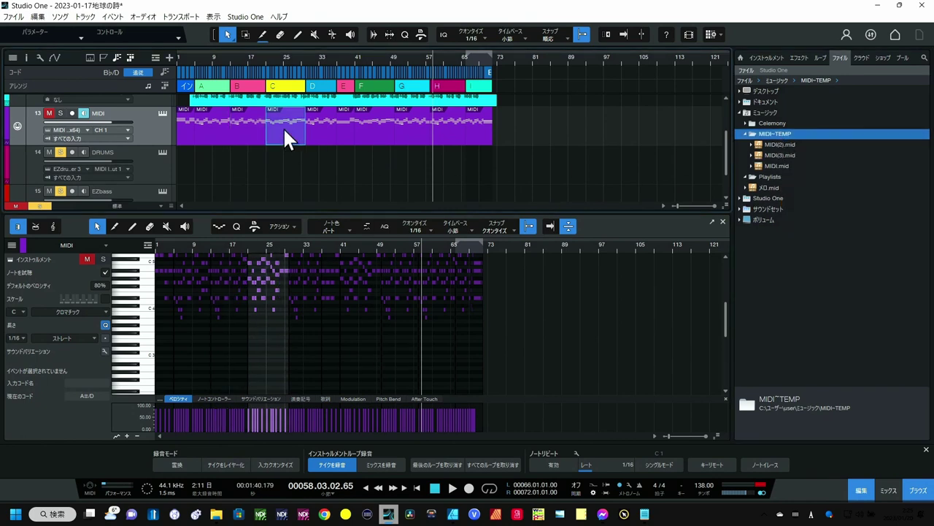
pyautogui.moveTo(284, 130); pyautogui.dragTo(774, 136)
pyautogui.click(318, 128)
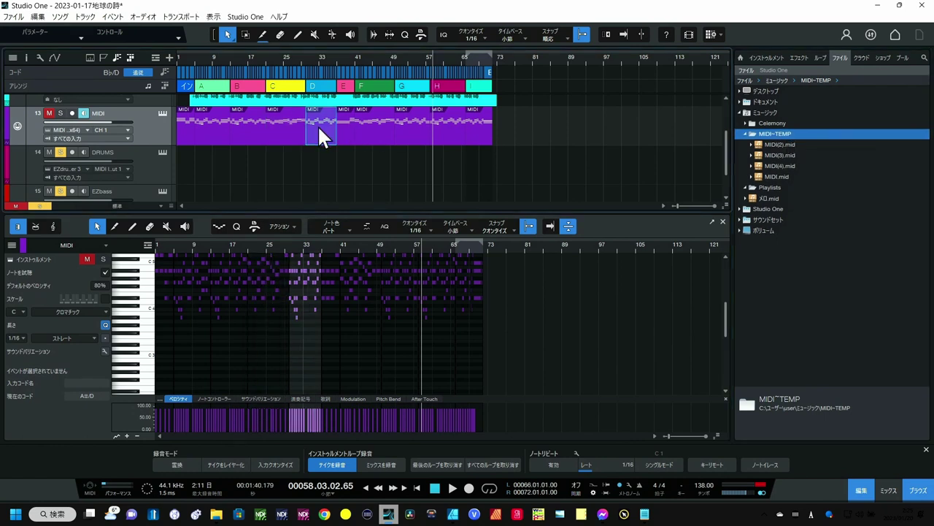
pyautogui.moveTo(319, 126); pyautogui.dragTo(774, 135)
# Export the MIDI events of sections E, F, G, H and I one by one as MIDI files into the MIDI~TEMP folder.
pyautogui.click(343, 123)
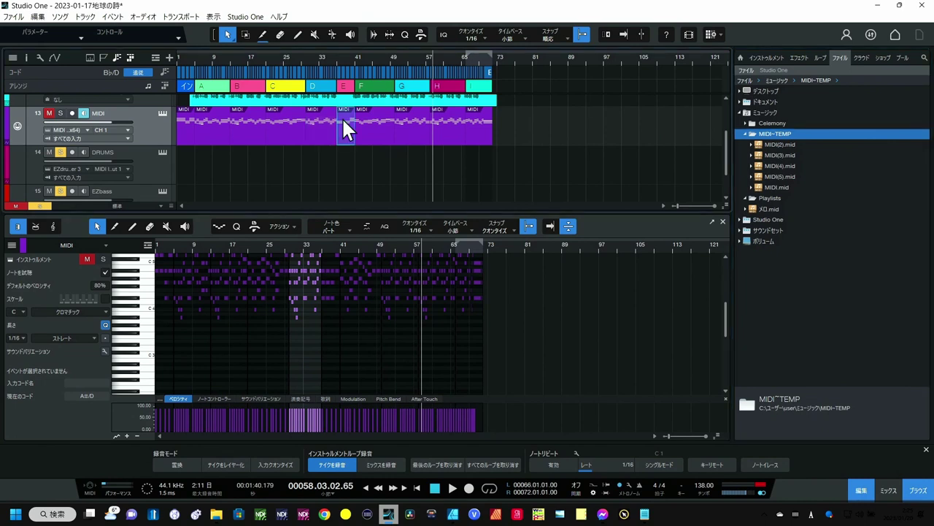
pyautogui.moveTo(345, 129); pyautogui.dragTo(773, 135)
pyautogui.click(363, 130)
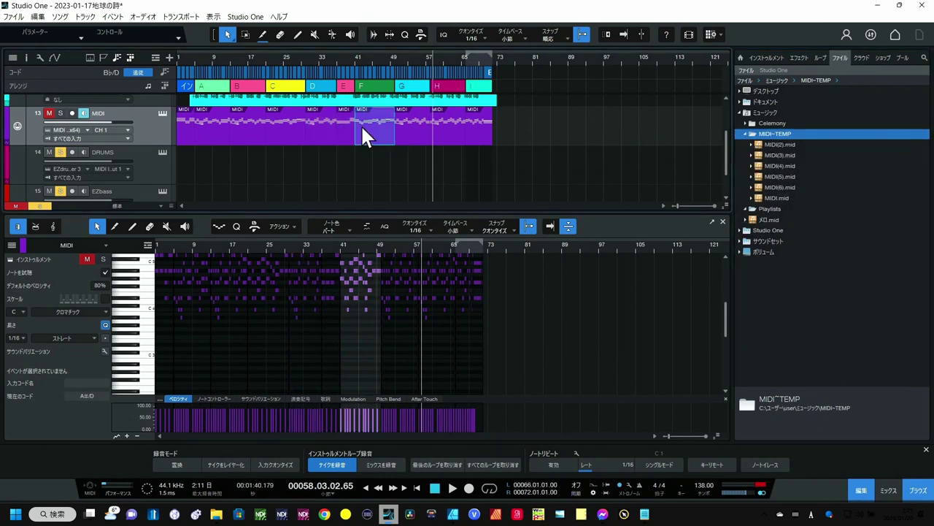
pyautogui.moveTo(368, 124); pyautogui.dragTo(775, 134)
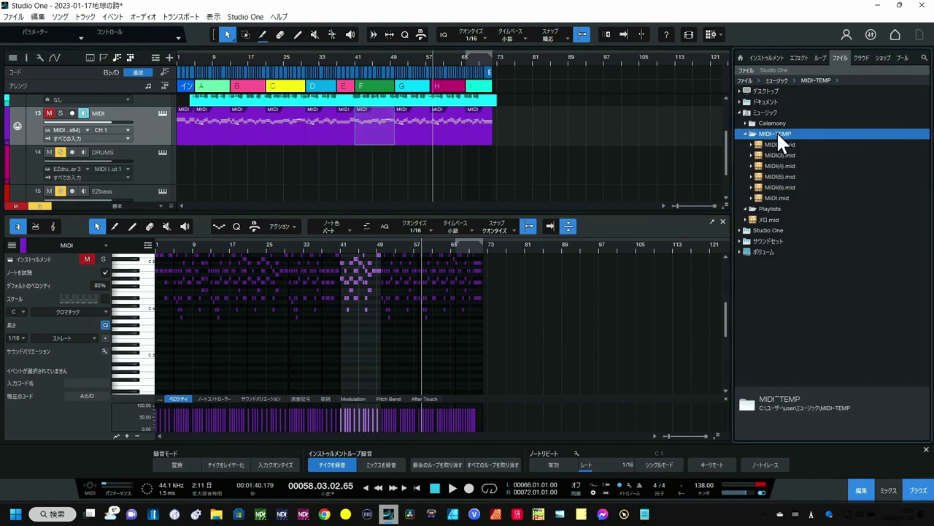
pyautogui.click(408, 130)
pyautogui.moveTo(408, 130); pyautogui.dragTo(773, 143)
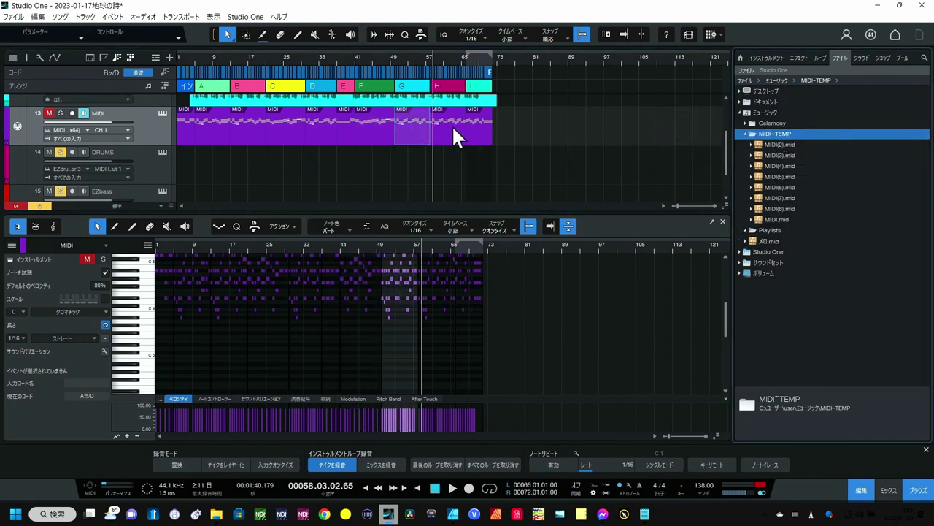
pyautogui.click(452, 125)
pyautogui.moveTo(443, 124); pyautogui.dragTo(780, 144)
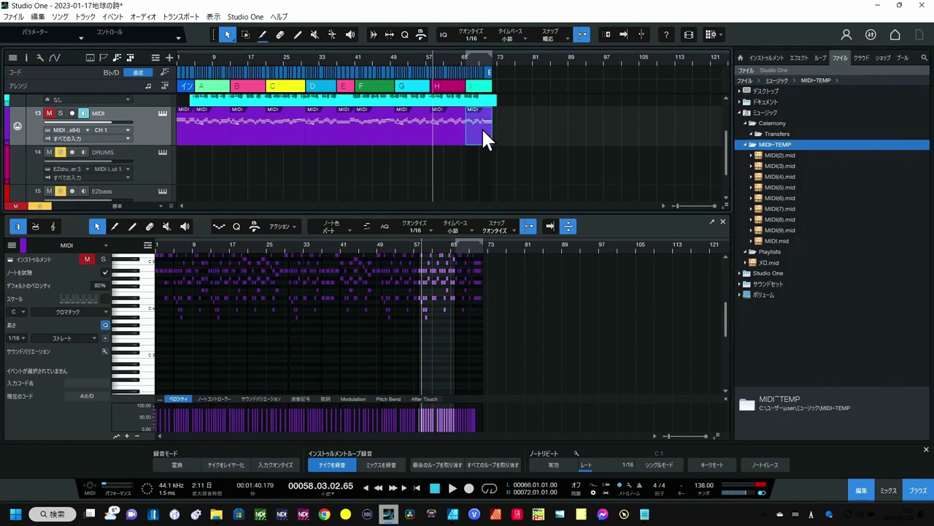
pyautogui.moveTo(481, 127); pyautogui.dragTo(775, 144)
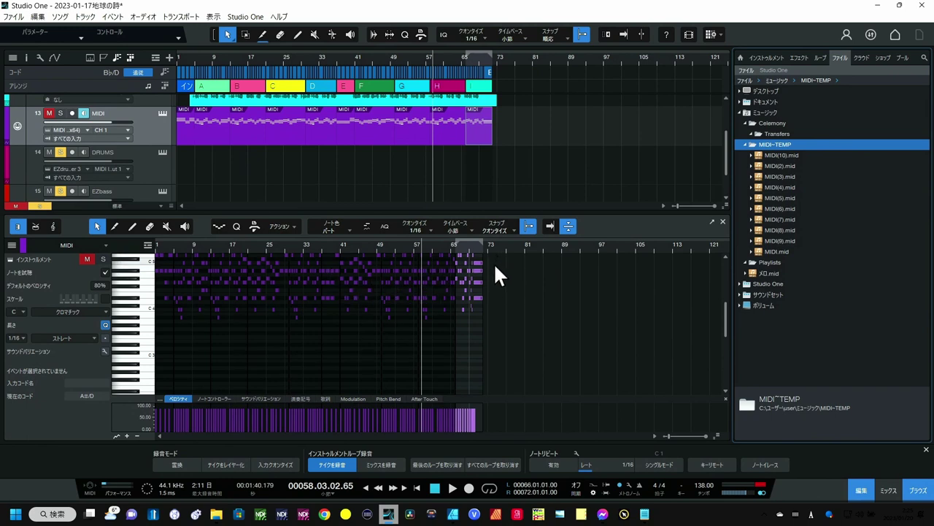
# Reopen EZbass, position its window clear of the file browser, and go through the exported files in MIDI~TEMP, ending on MIDI.mid.
pyautogui.click(164, 190)
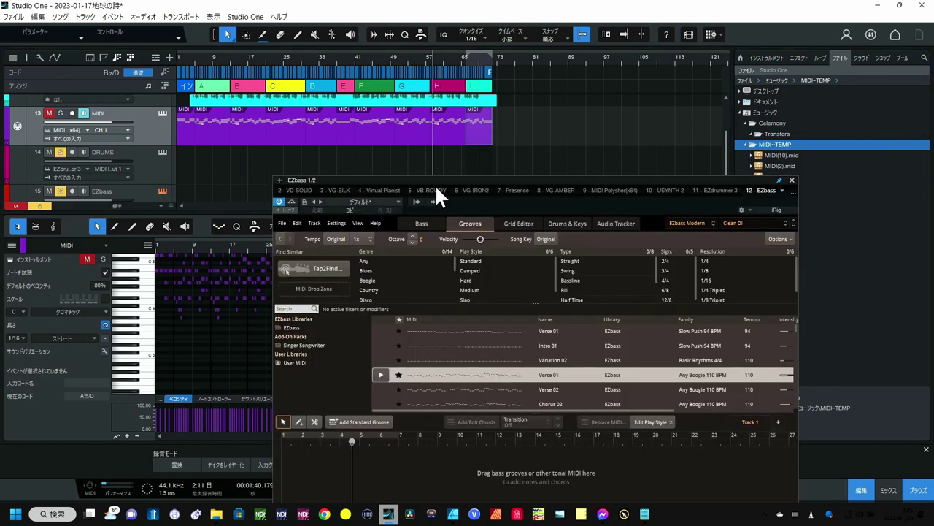
pyautogui.moveTo(445, 179); pyautogui.dragTo(328, 60)
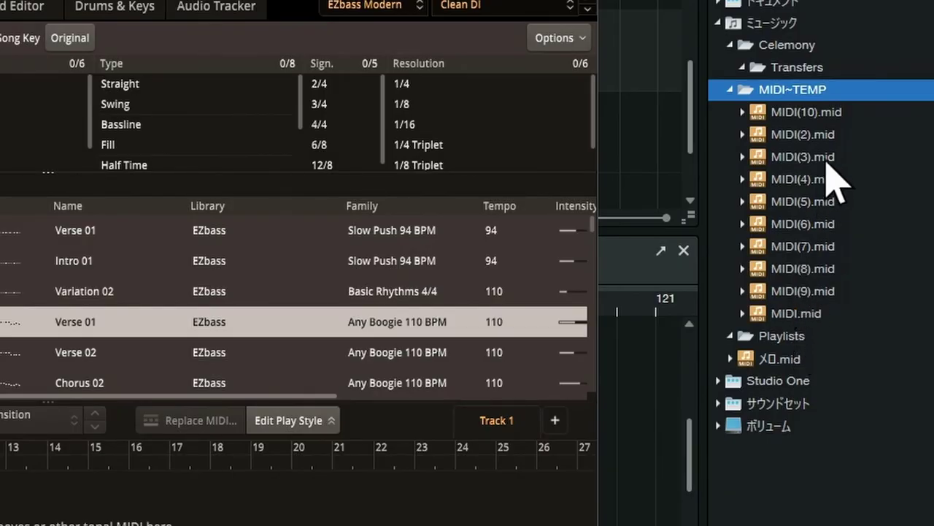
pyautogui.click(811, 137)
pyautogui.click(810, 157)
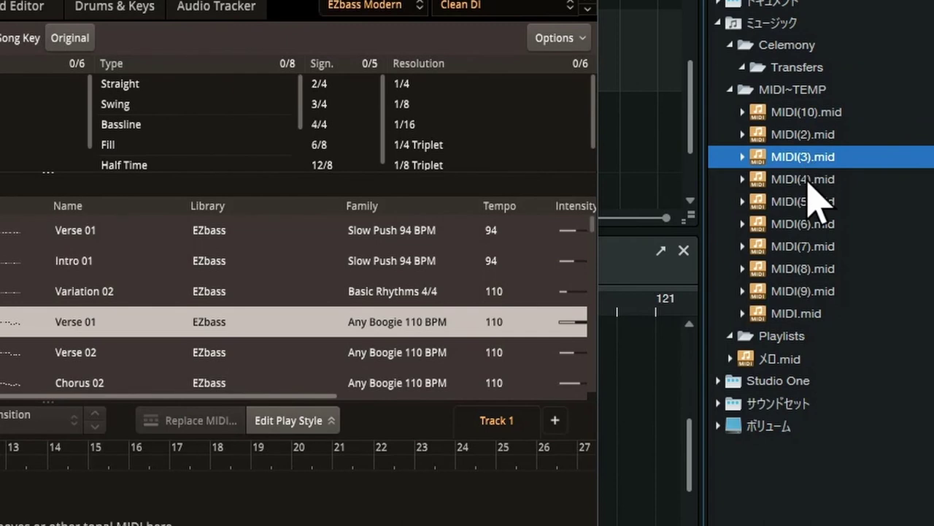
pyautogui.click(809, 179)
pyautogui.click(809, 202)
pyautogui.click(809, 224)
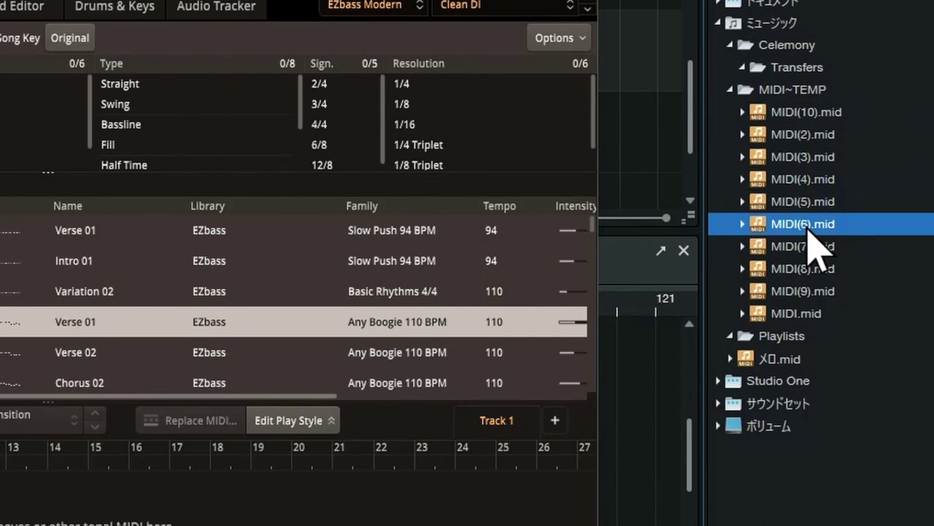
pyautogui.click(793, 314)
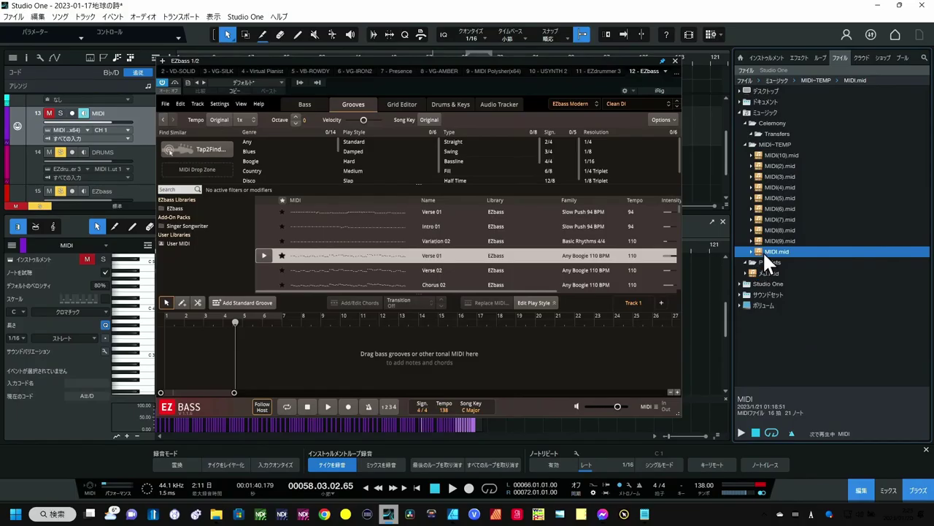
# Place MIDI.mid, MIDI(2).mid and MIDI(3).mid in order on EZbass's song track, starting at bars 1, 5 and 13.
pyautogui.moveTo(768, 248); pyautogui.dragTo(169, 347)
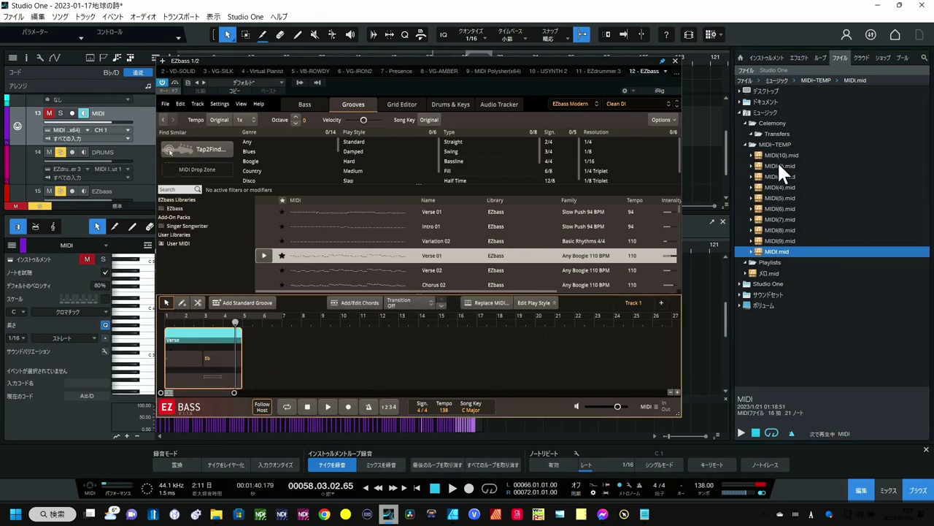
pyautogui.moveTo(774, 166); pyautogui.dragTo(244, 338)
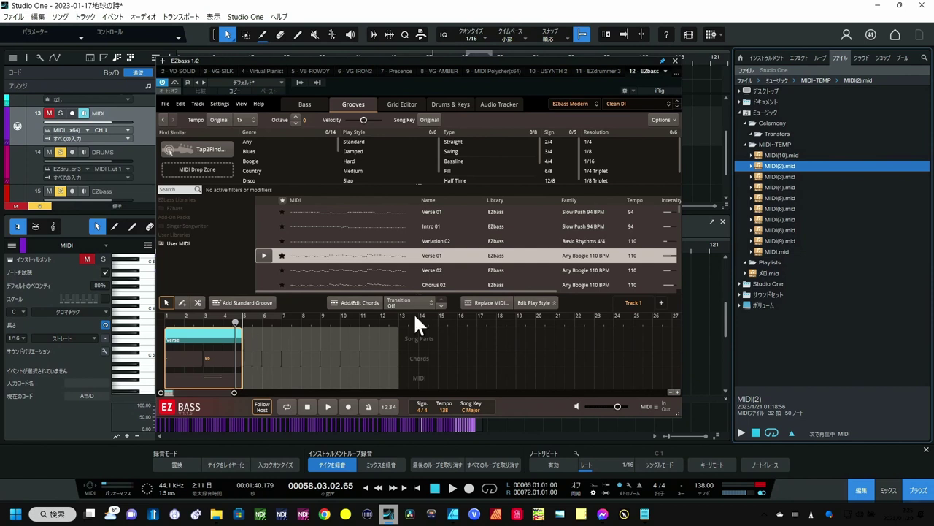
pyautogui.moveTo(787, 175); pyautogui.dragTo(398, 341)
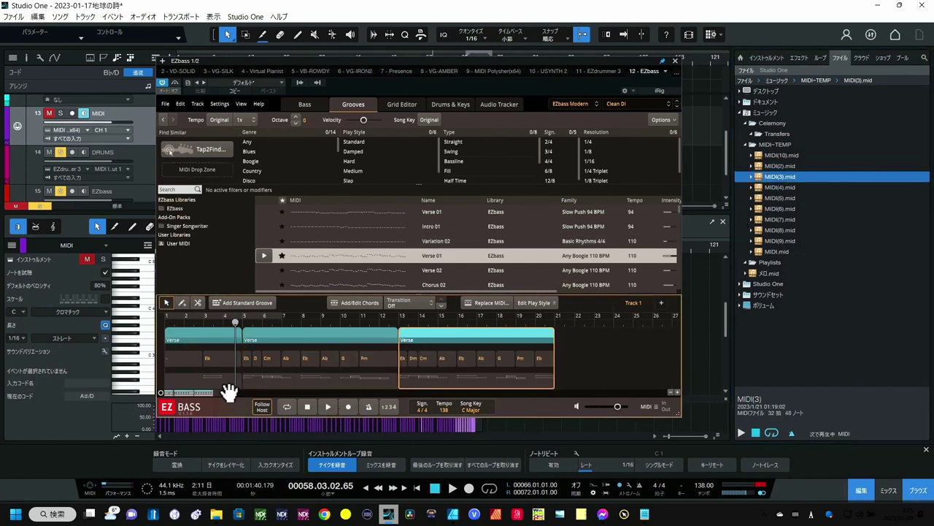
# Place MIDI(4).mid, MIDI(5).mid and MIDI(6).mid in order on EZbass's song track, starting at bars 21, 30 and 37.
pyautogui.moveTo(229, 392); pyautogui.dragTo(311, 395)
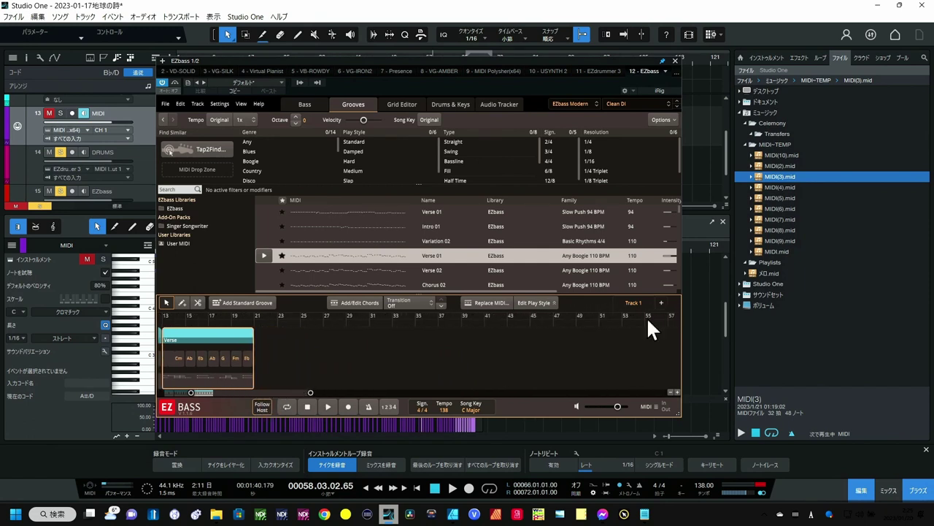
pyautogui.click(782, 187)
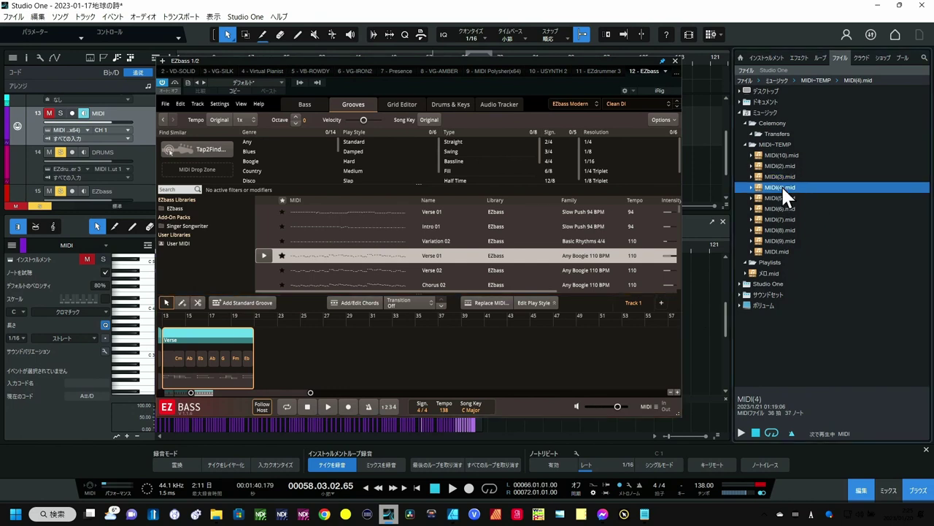
pyautogui.moveTo(781, 184); pyautogui.dragTo(257, 344)
pyautogui.moveTo(775, 203); pyautogui.dragTo(358, 337)
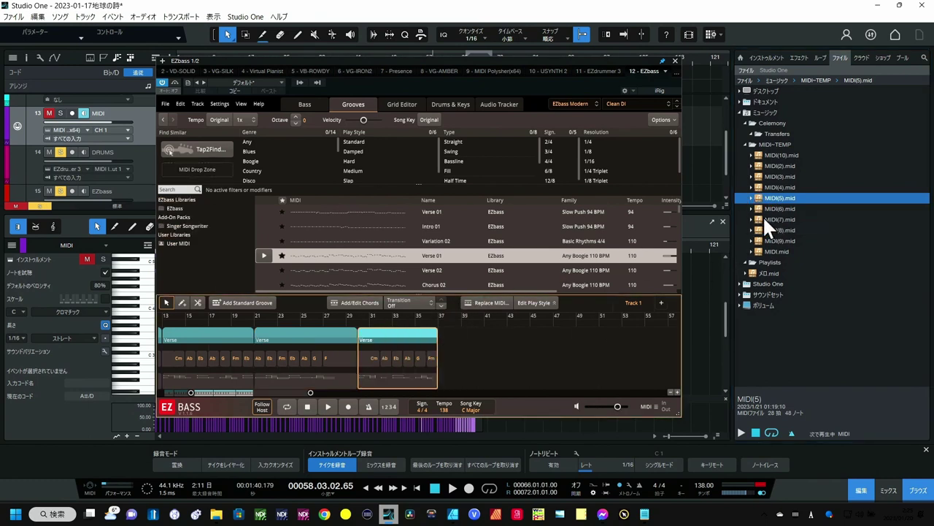
pyautogui.moveTo(773, 208); pyautogui.dragTo(443, 339)
# Place MIDI(7).mid, MIDI(8).mid, MIDI(9).mid and MIDI(10).mid in order on EZbass's song track, starting at bars 41, 50, 58 and 66.
pyautogui.moveTo(777, 220); pyautogui.dragTo(483, 332)
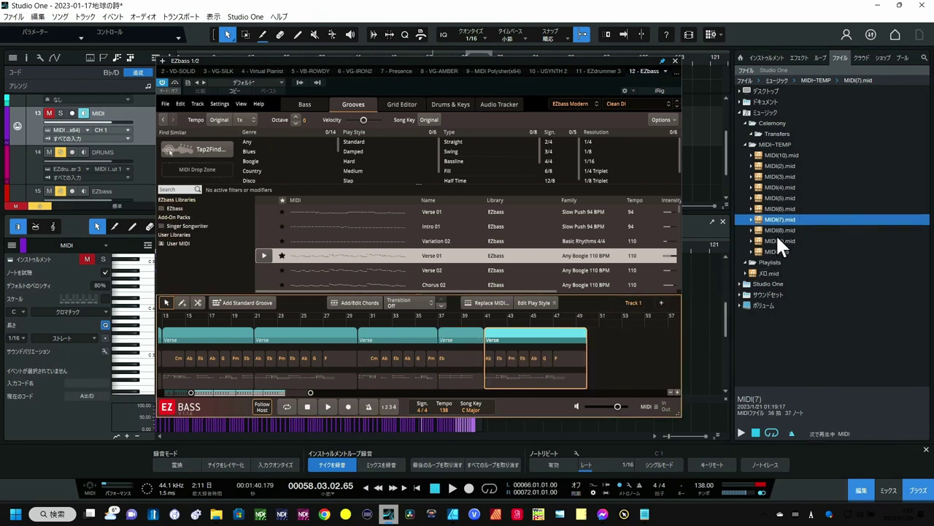
pyautogui.moveTo(775, 232); pyautogui.dragTo(592, 334)
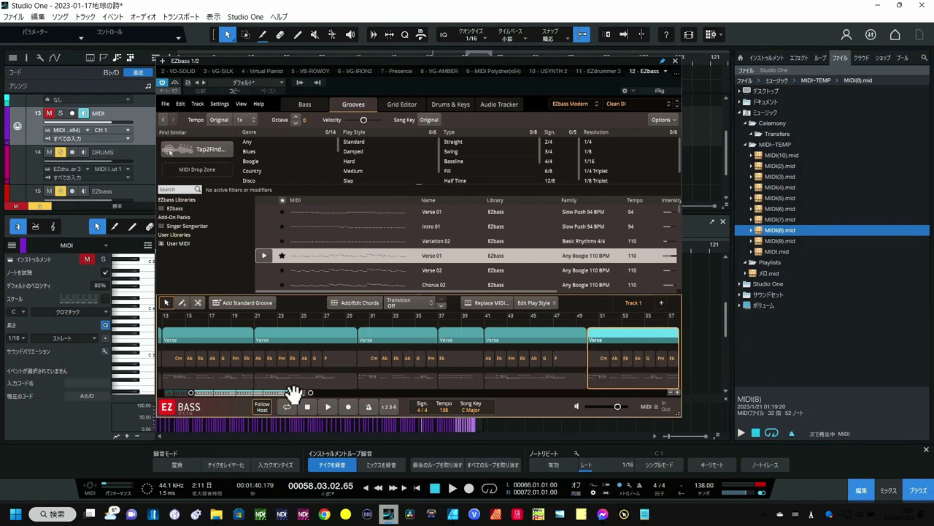
pyautogui.moveTo(295, 393); pyautogui.dragTo(334, 393)
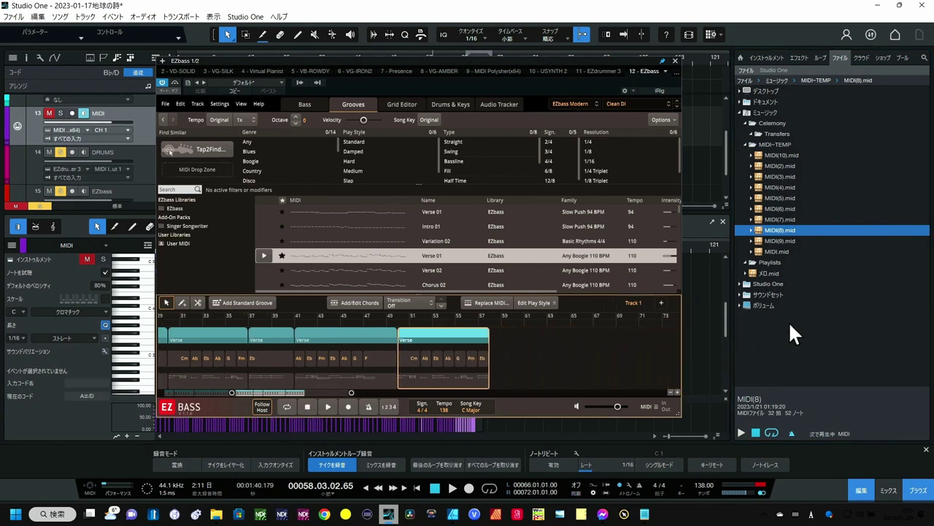
pyautogui.moveTo(776, 242); pyautogui.dragTo(494, 345)
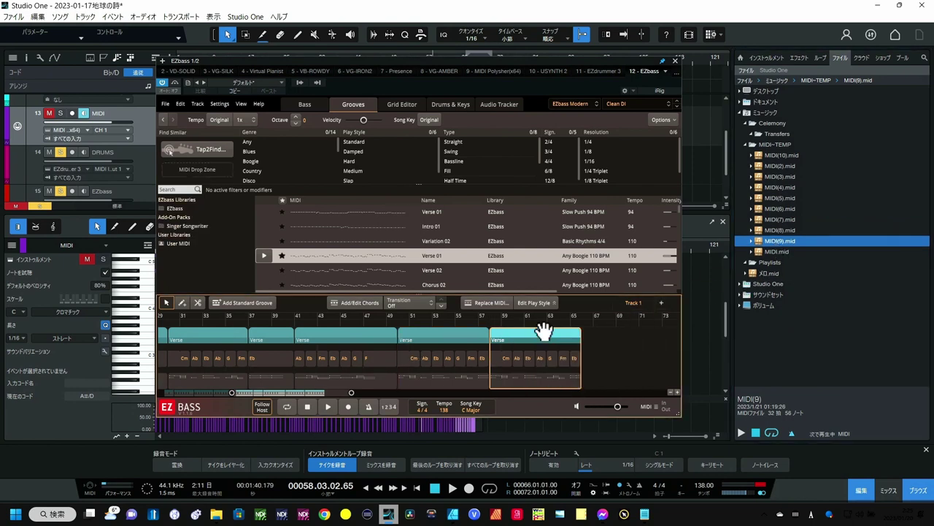
pyautogui.moveTo(770, 154); pyautogui.dragTo(588, 327)
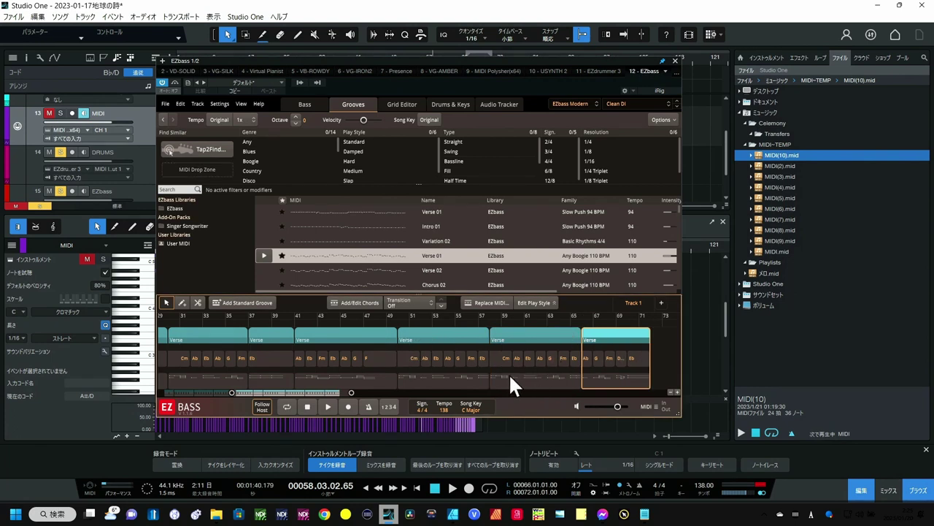
pyautogui.moveTo(324, 392); pyautogui.dragTo(216, 393)
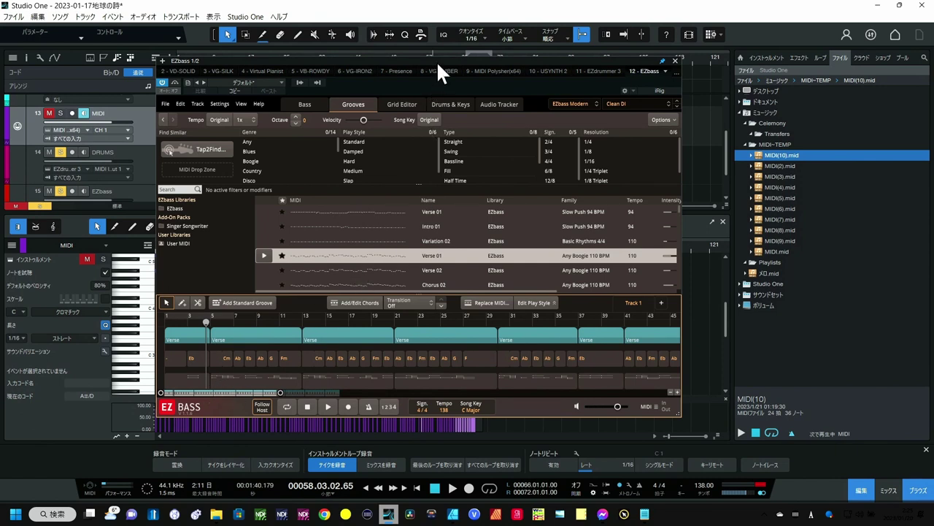
# Close EZbass, view the EZdrummer 3 song track of the DRUMS track, and close it.
pyautogui.moveTo(435, 63); pyautogui.dragTo(482, 105)
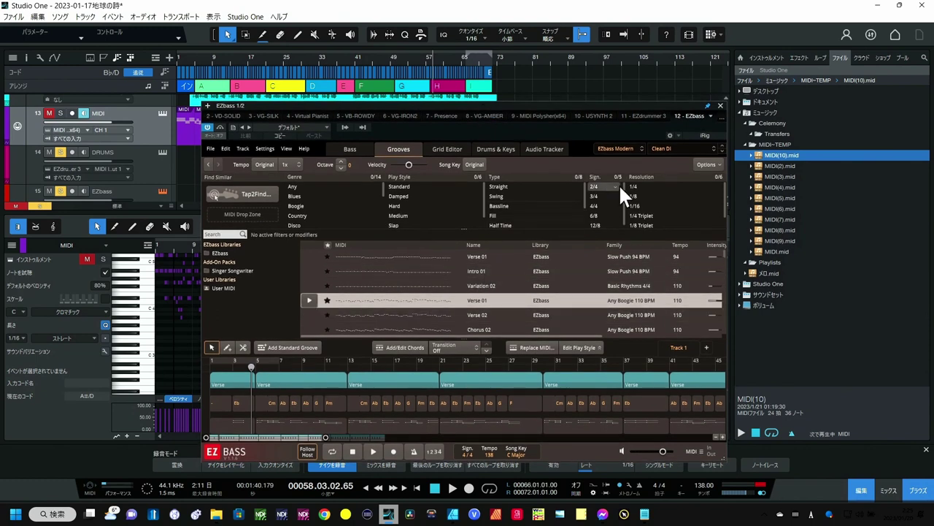
pyautogui.click(720, 106)
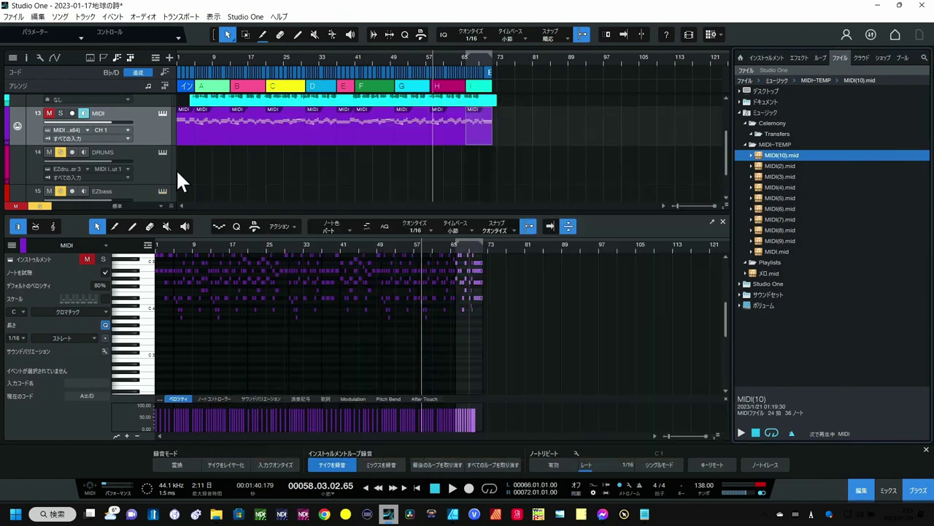
pyautogui.click(163, 152)
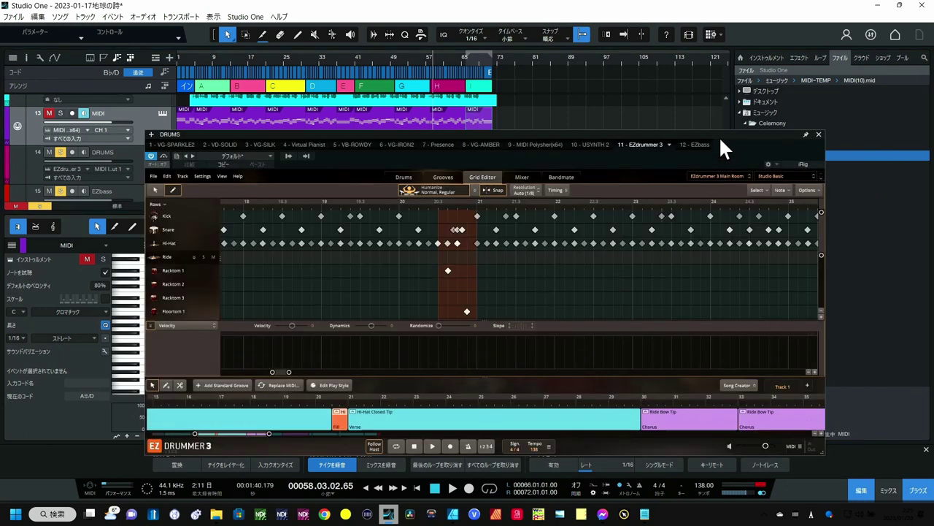
pyautogui.moveTo(719, 136); pyautogui.dragTo(591, 125)
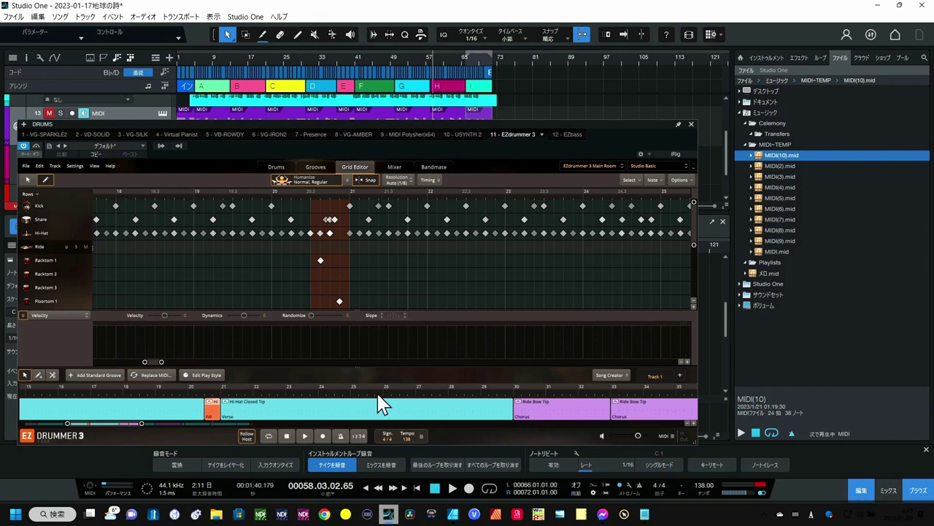
pyautogui.click(692, 123)
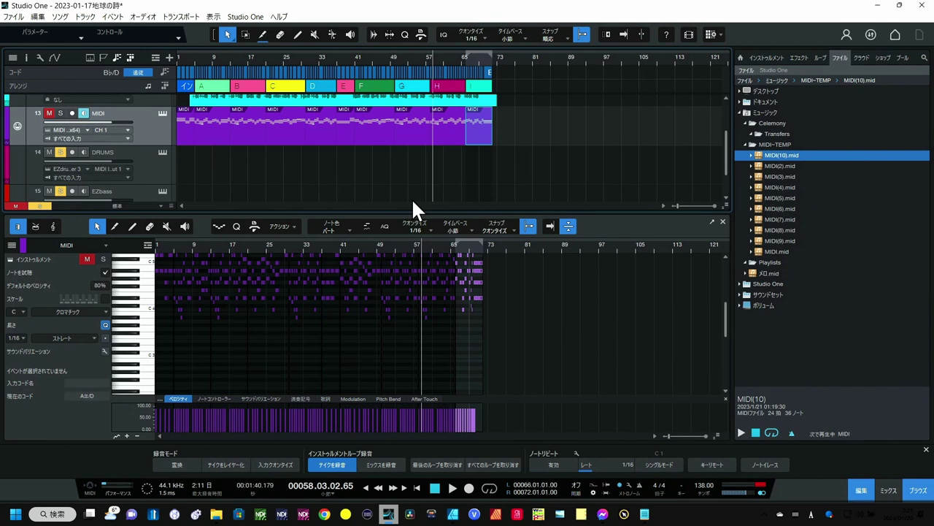
pyautogui.scroll(-1, 319, 175)
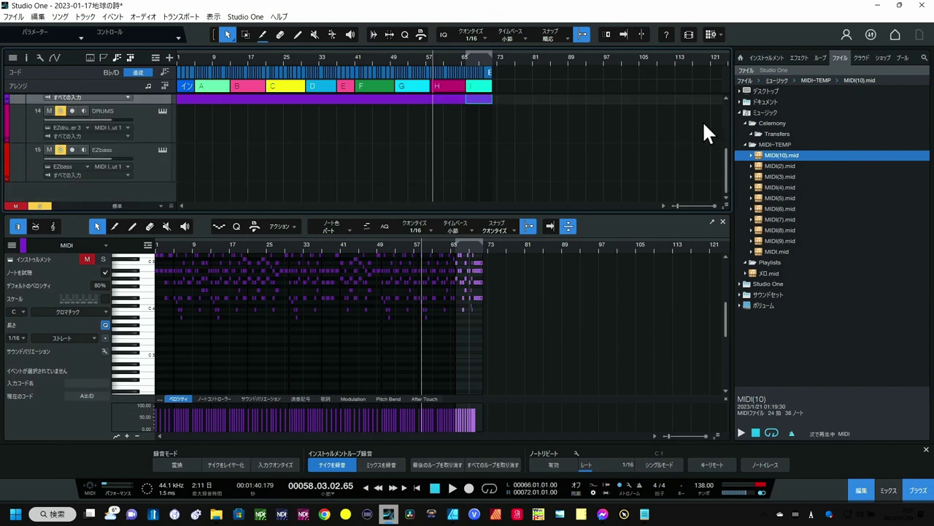
pyautogui.click(767, 58)
pyautogui.click(784, 350)
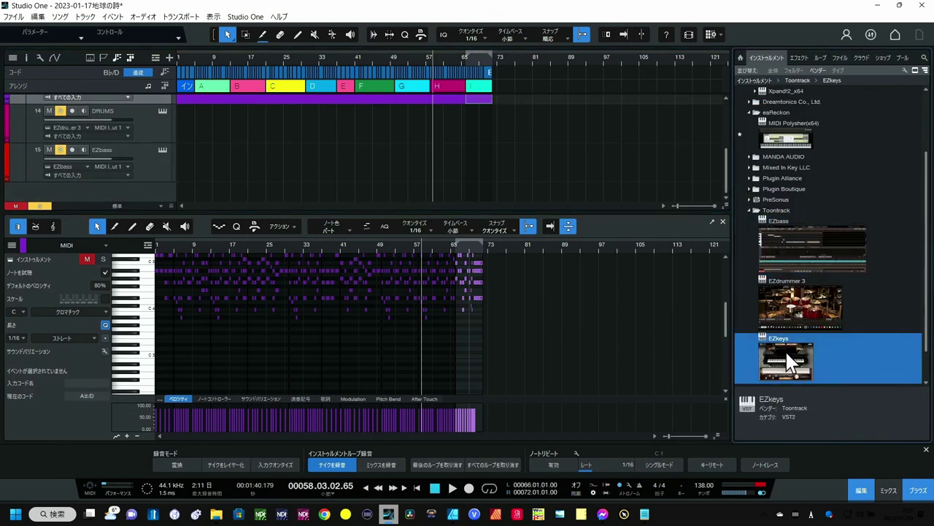
pyautogui.moveTo(783, 350); pyautogui.dragTo(618, 329)
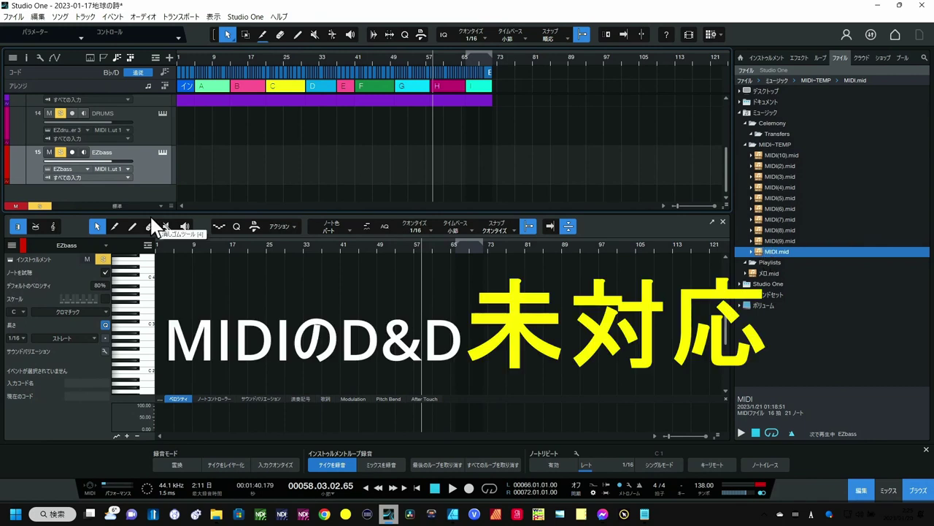
# Add Toontrack EZkeys as a new instrument track below EZbass and try to load MIDI.mid onto its song track.
pyautogui.click(768, 54)
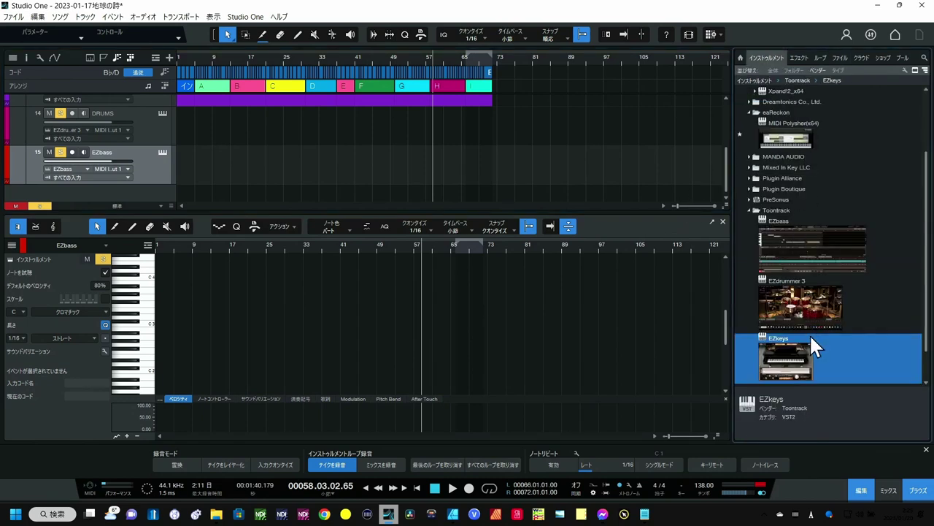
pyautogui.moveTo(788, 372); pyautogui.dragTo(149, 191)
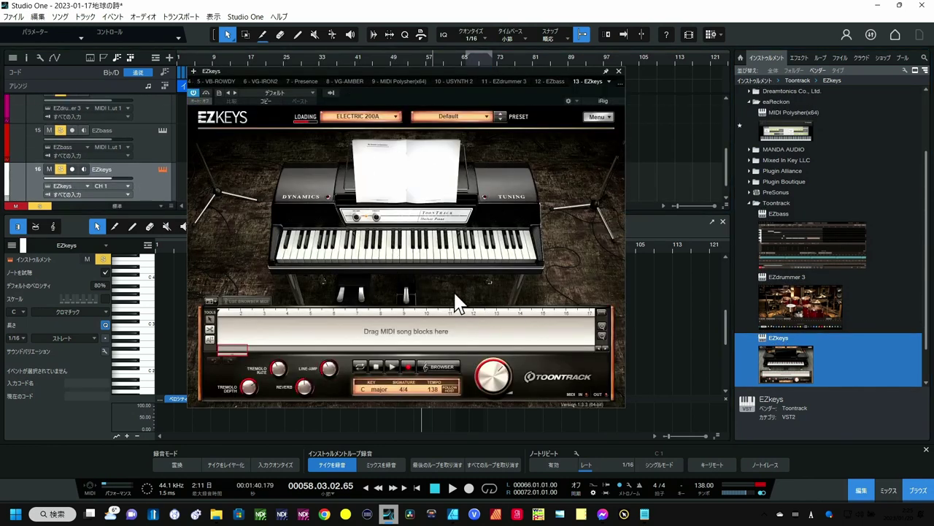
pyautogui.click(840, 57)
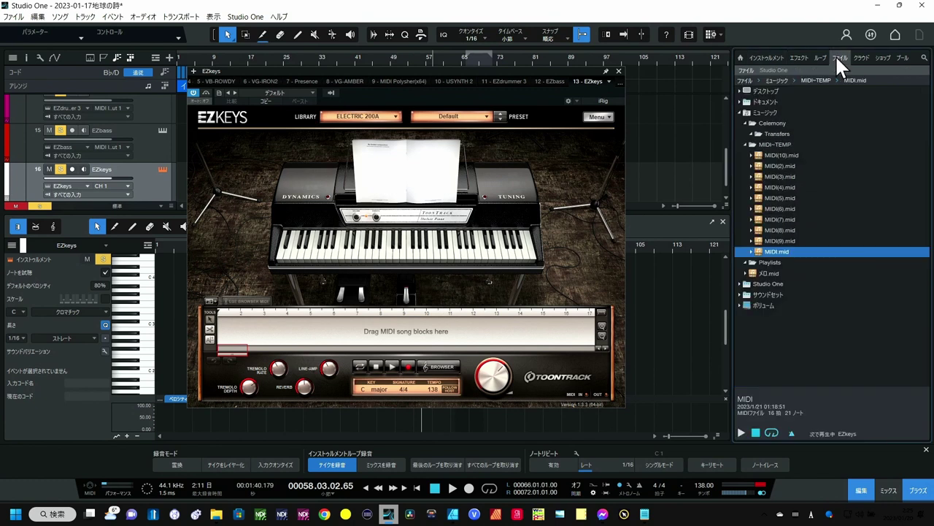
pyautogui.moveTo(771, 247); pyautogui.dragTo(205, 325)
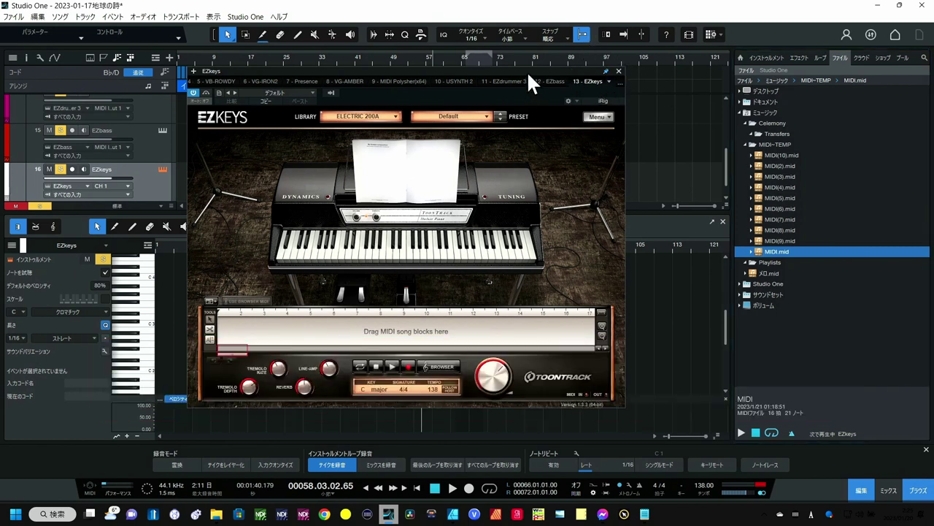
# Arrange the EZkeys and EZbass windows side by side, with all of EZbass's song blocks in view.
pyautogui.moveTo(527, 72); pyautogui.dragTo(805, 103)
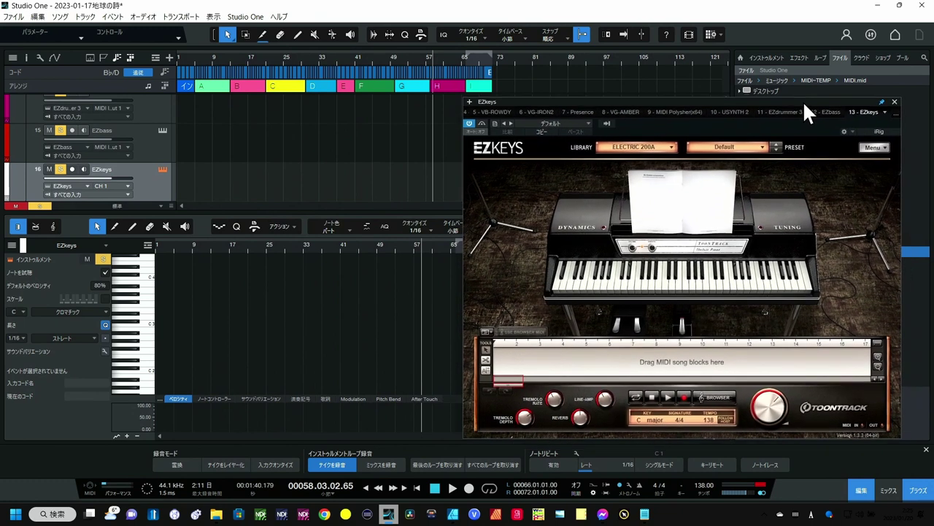
pyautogui.click(161, 131)
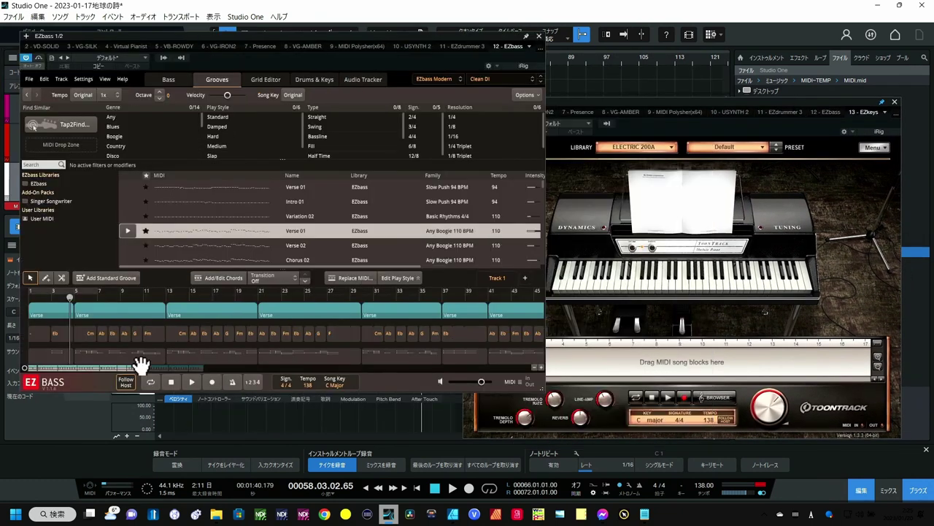
pyautogui.moveTo(140, 367); pyautogui.dragTo(296, 366)
pyautogui.click(411, 320)
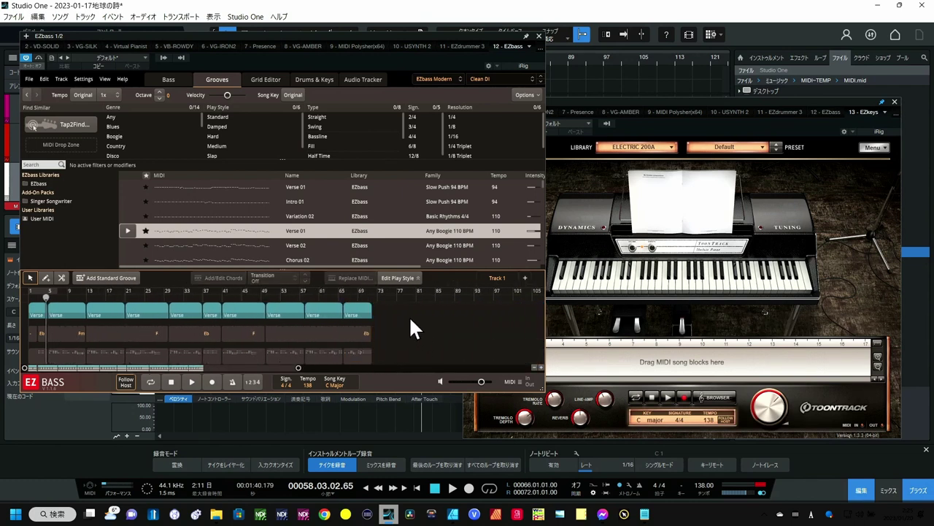
# Import all of EZbass's Verse blocks at once into EZkeys's song track with Humanize MIDI turned off.
pyautogui.moveTo(386, 316); pyautogui.dragTo(6, 362)
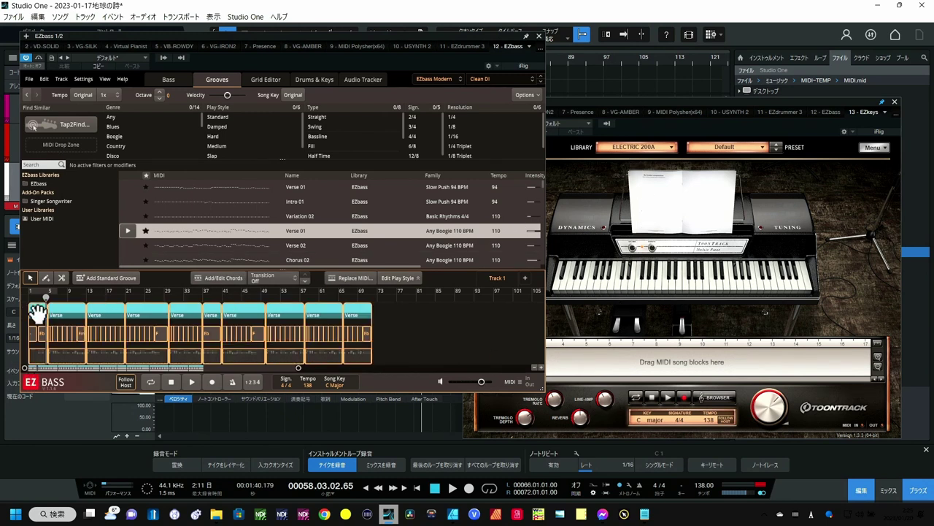
pyautogui.moveTo(36, 313); pyautogui.dragTo(572, 352)
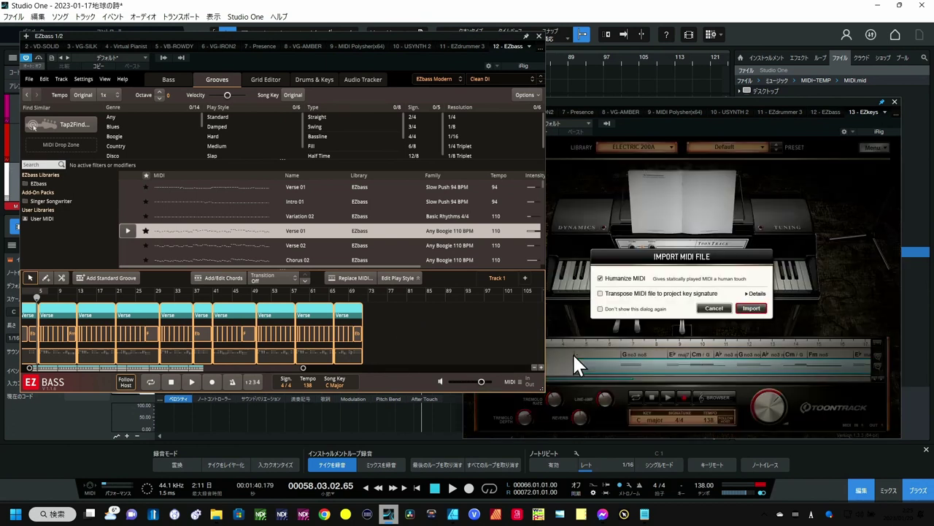
pyautogui.click(601, 279)
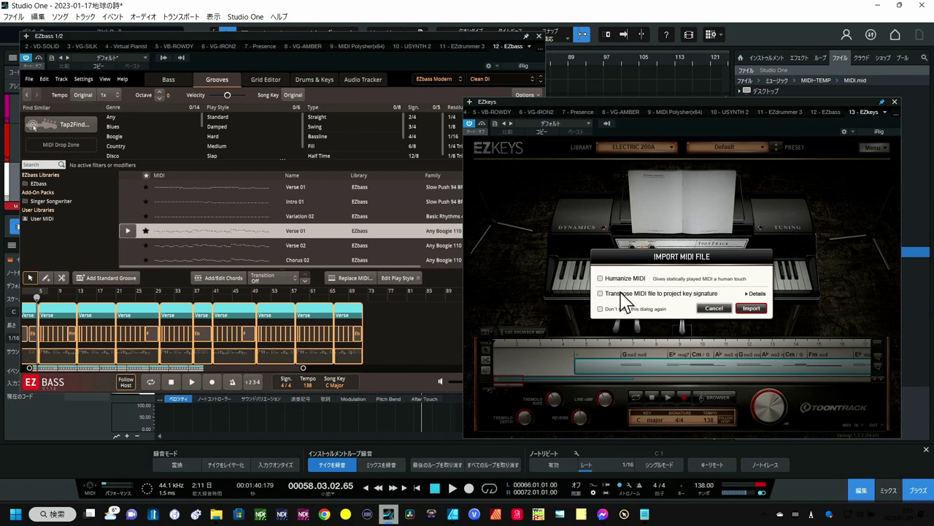
pyautogui.click(751, 309)
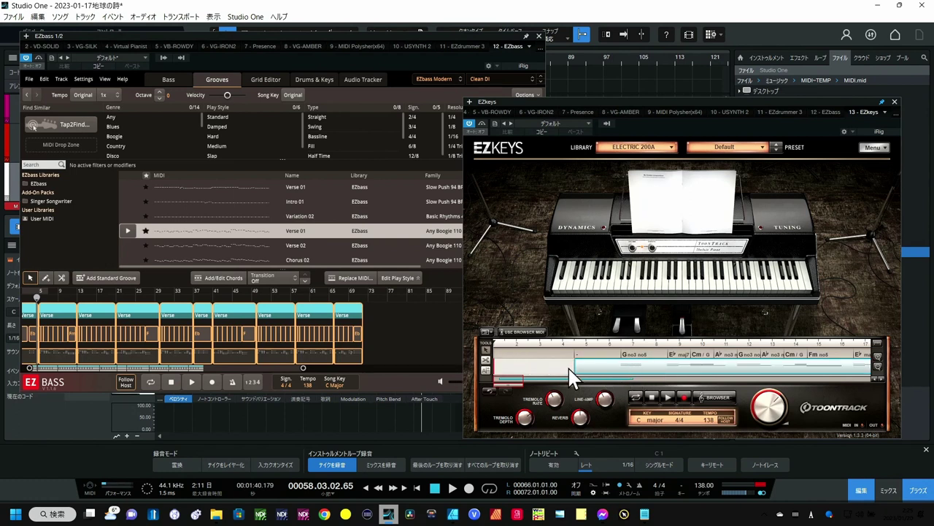
# Review the imported block along EZkeys's song track and remove it.
pyautogui.moveTo(514, 381); pyautogui.dragTo(643, 383)
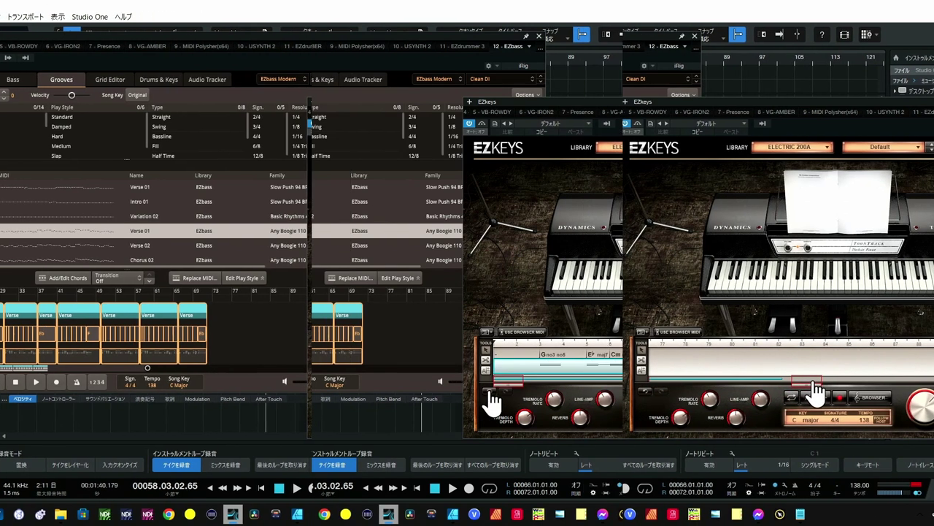
pyautogui.moveTo(816, 390); pyautogui.dragTo(486, 401)
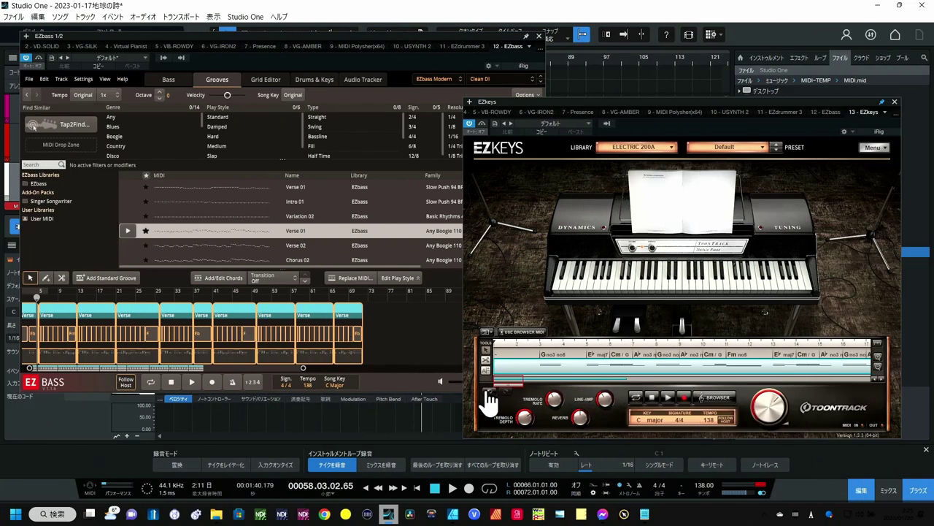
pyautogui.rightClick(563, 371)
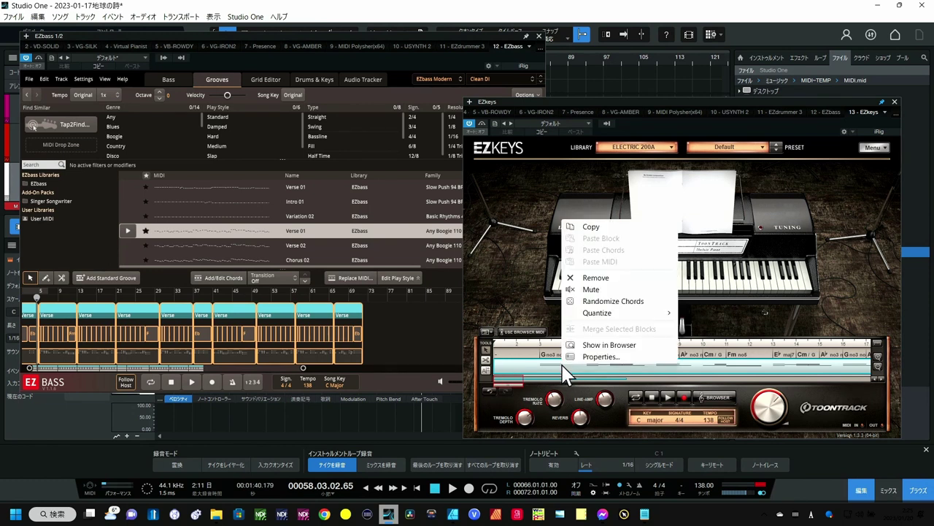
pyautogui.click(594, 279)
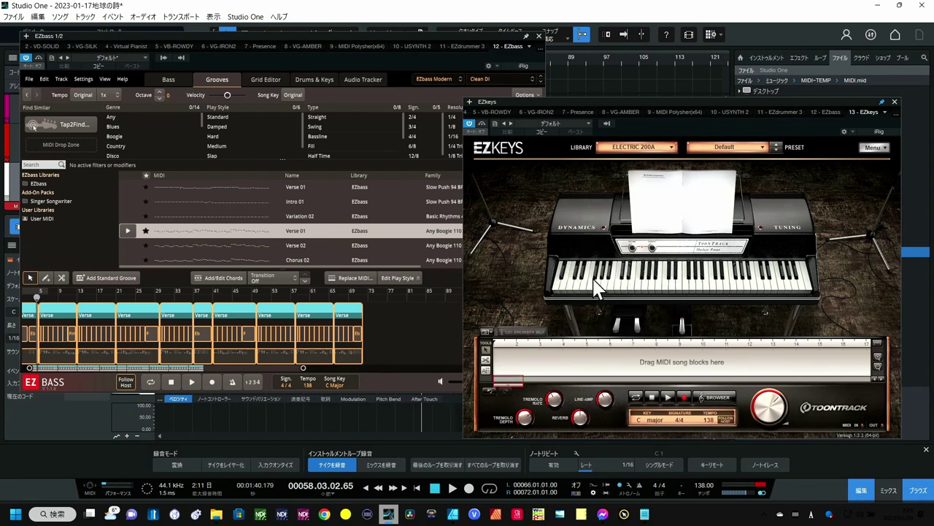
# Copy only the first Verse block from EZbass to bar 1 of EZkeys's song track, importing it as MIDI.
pyautogui.click(390, 359)
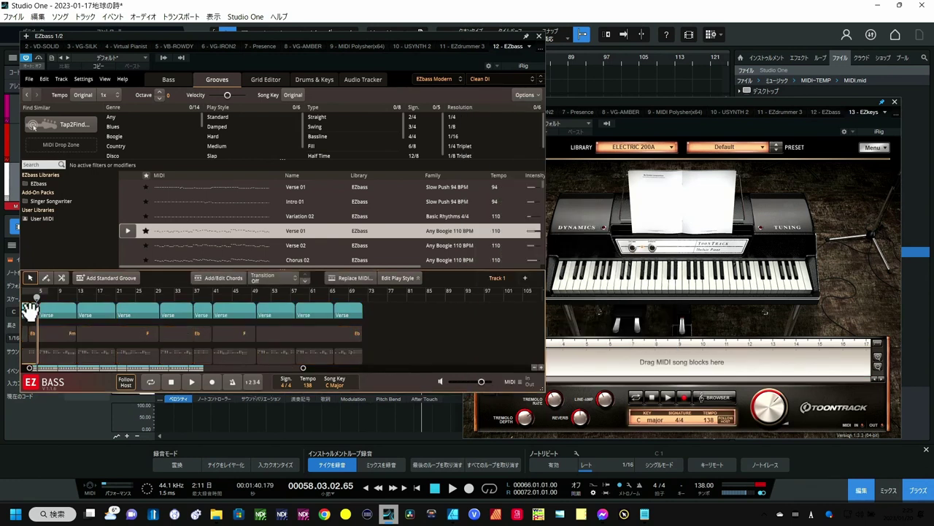
pyautogui.moveTo(606, 101); pyautogui.dragTo(701, 85)
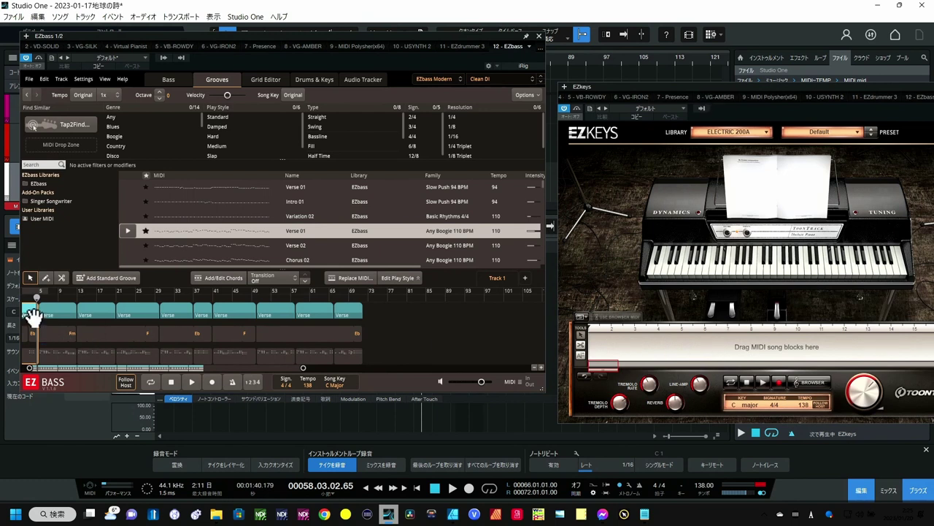
pyautogui.moveTo(30, 307); pyautogui.dragTo(597, 349)
pyautogui.click(801, 299)
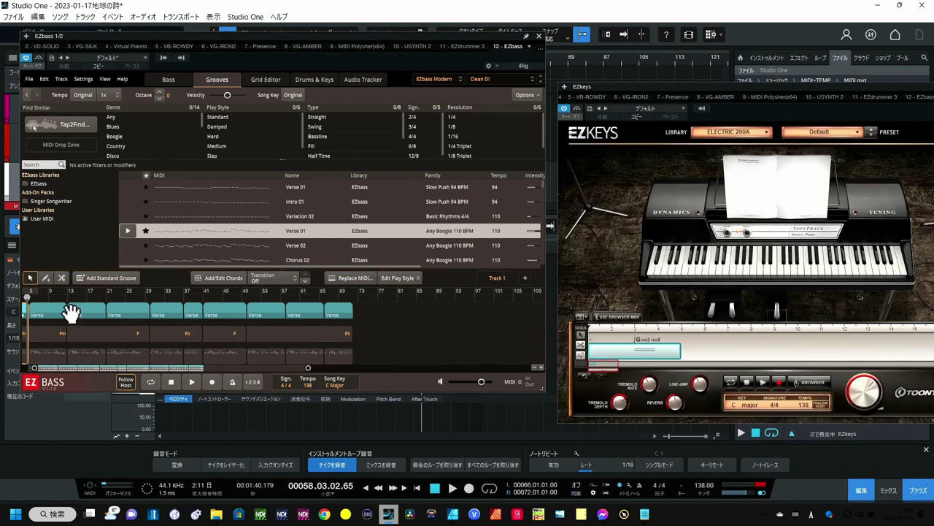
# Copy EZbass's Verse blocks starting at bars 13 and 21 to bars 5 and 13 of EZkeys's song track, importing both as MIDI.
pyautogui.moveTo(73, 310); pyautogui.dragTo(683, 344)
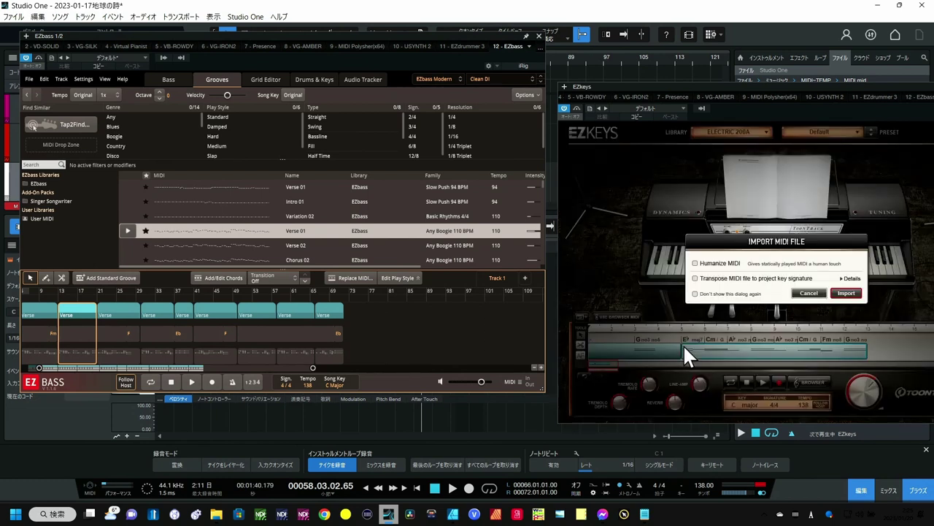
pyautogui.click(854, 291)
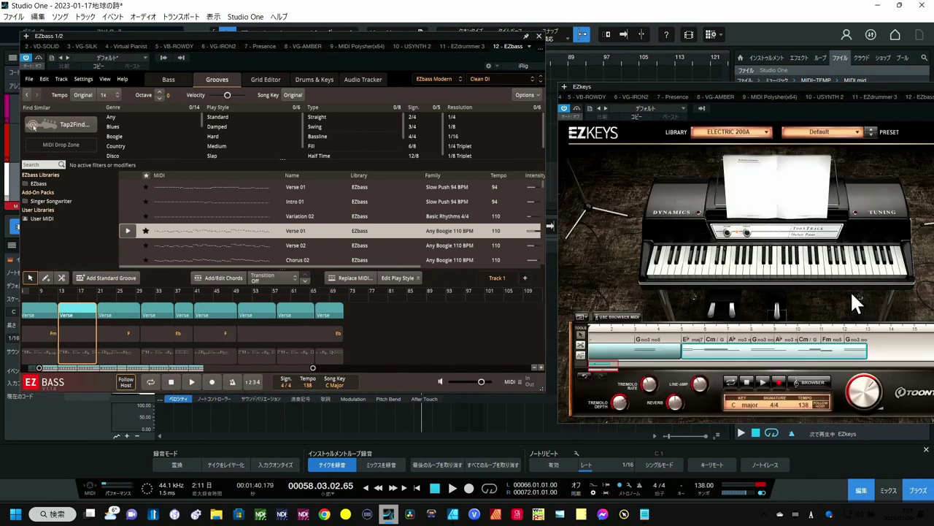
pyautogui.click(112, 313)
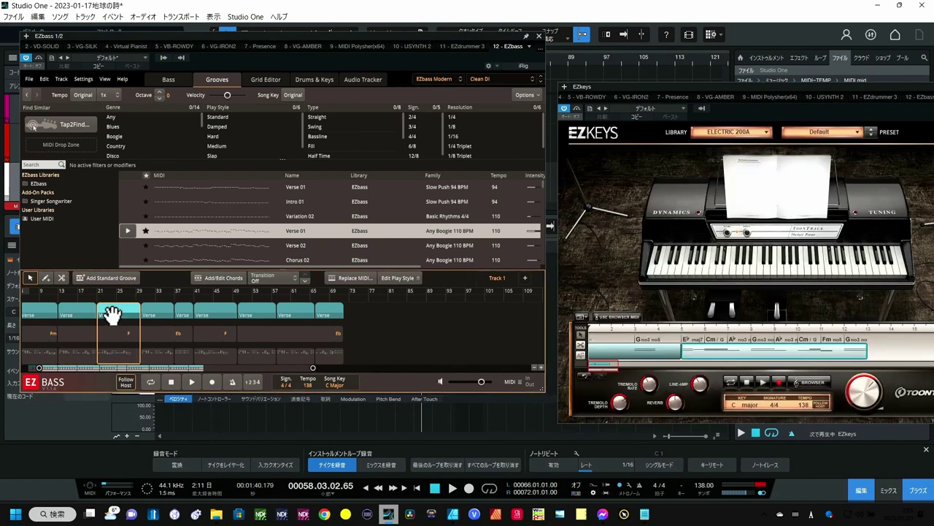
pyautogui.moveTo(112, 314); pyautogui.dragTo(871, 349)
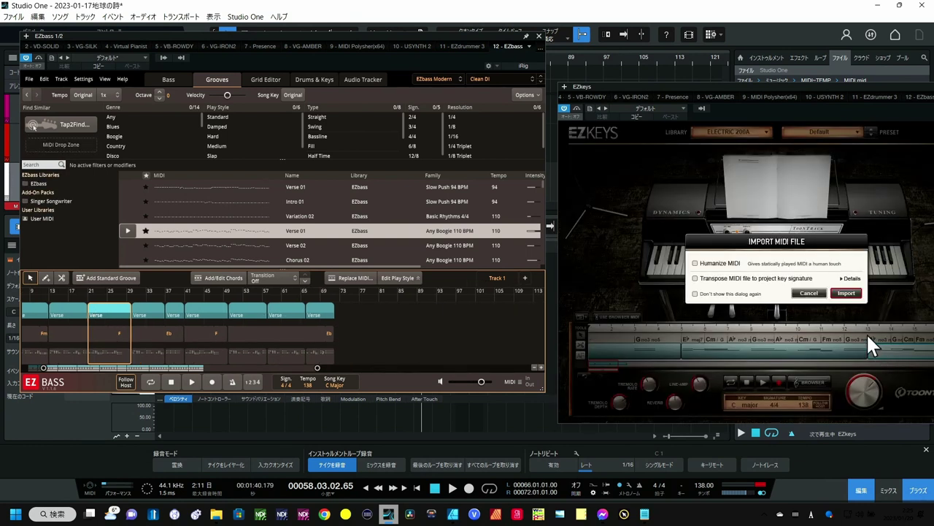
pyautogui.click(846, 295)
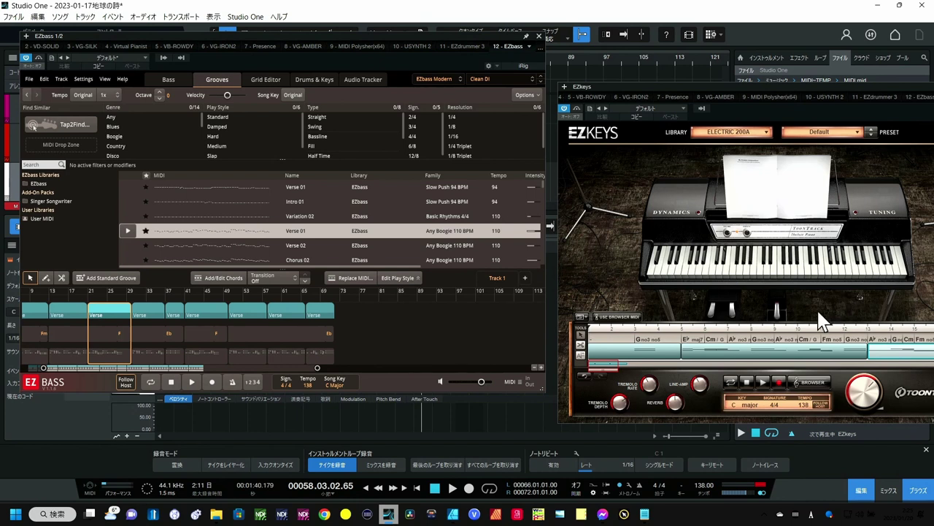
# Paste only the MIDI of Variation 01 from Pop/Rock Swing 4/4, Slow 80 BPM, Chorus onto the EZkeys block at bar 5.
pyautogui.moveTo(666, 370); pyautogui.dragTo(705, 371)
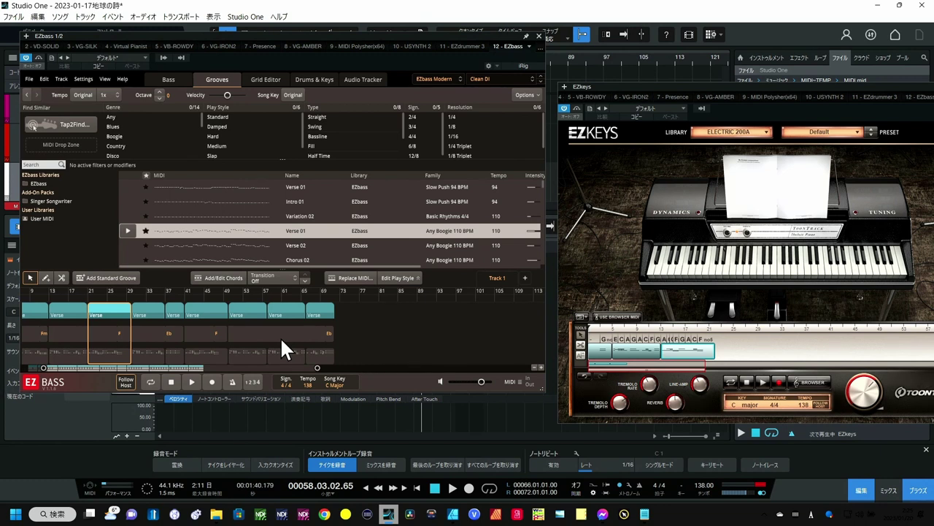
pyautogui.click(655, 353)
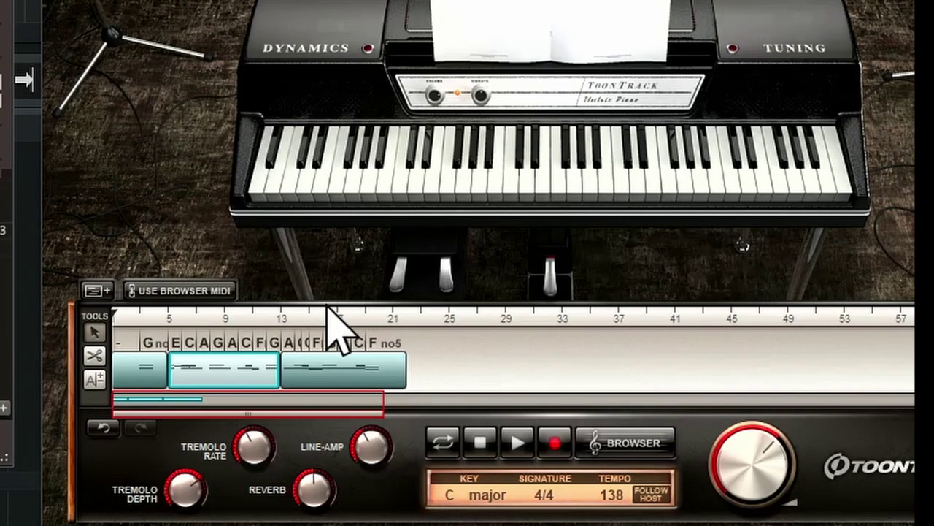
pyautogui.moveTo(388, 411); pyautogui.dragTo(198, 425)
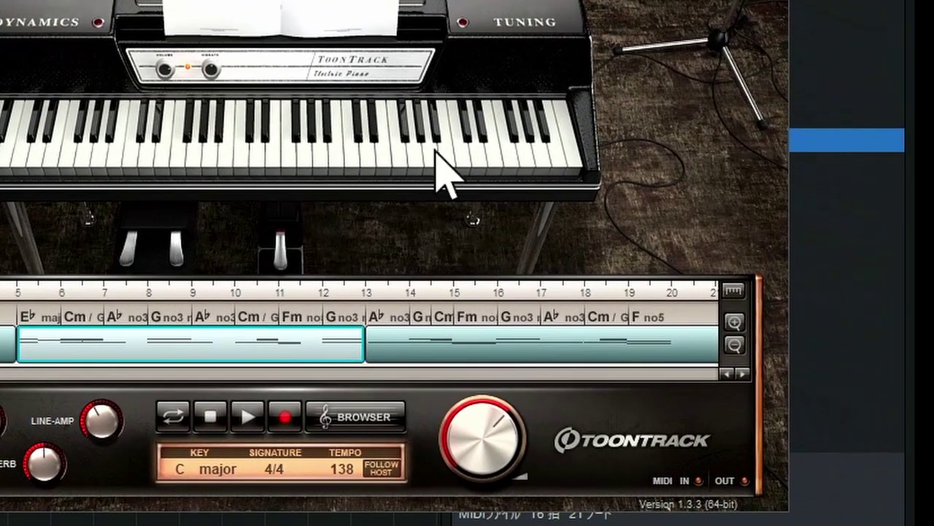
pyautogui.click(520, 161)
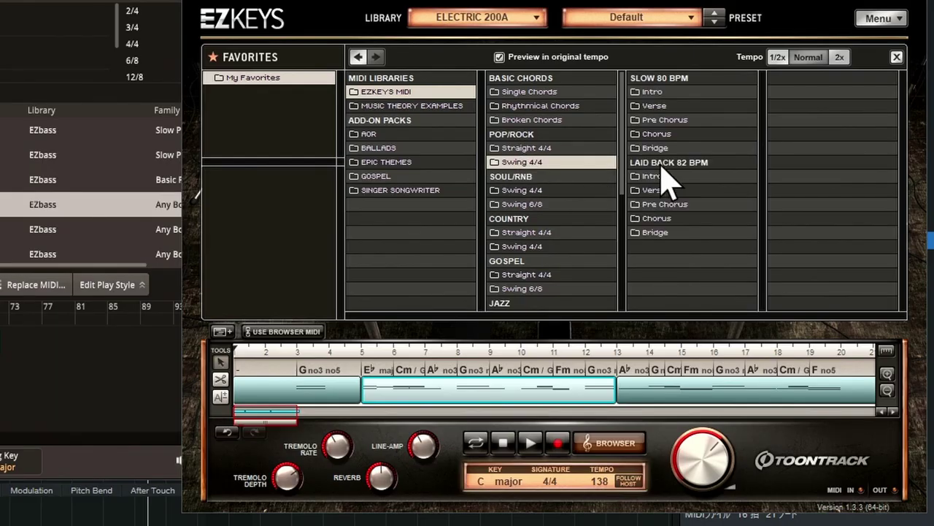
pyautogui.click(663, 135)
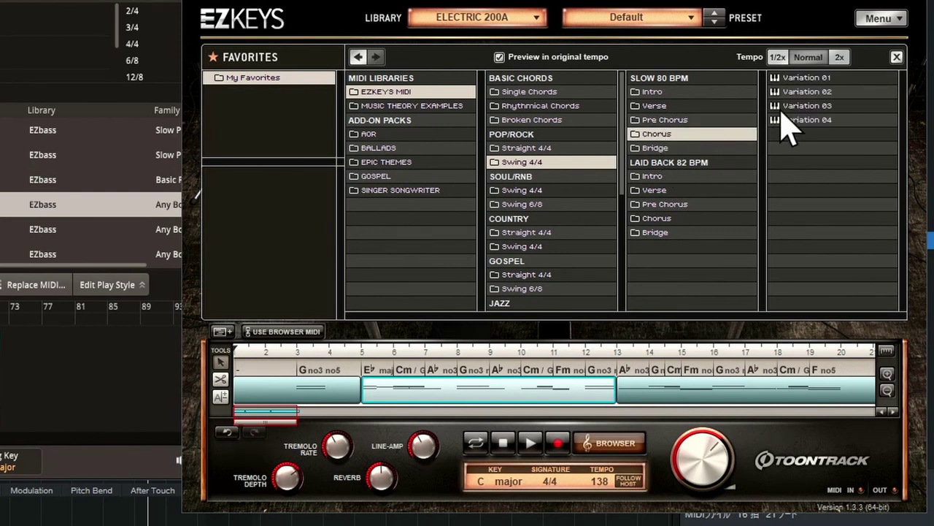
pyautogui.moveTo(794, 82)
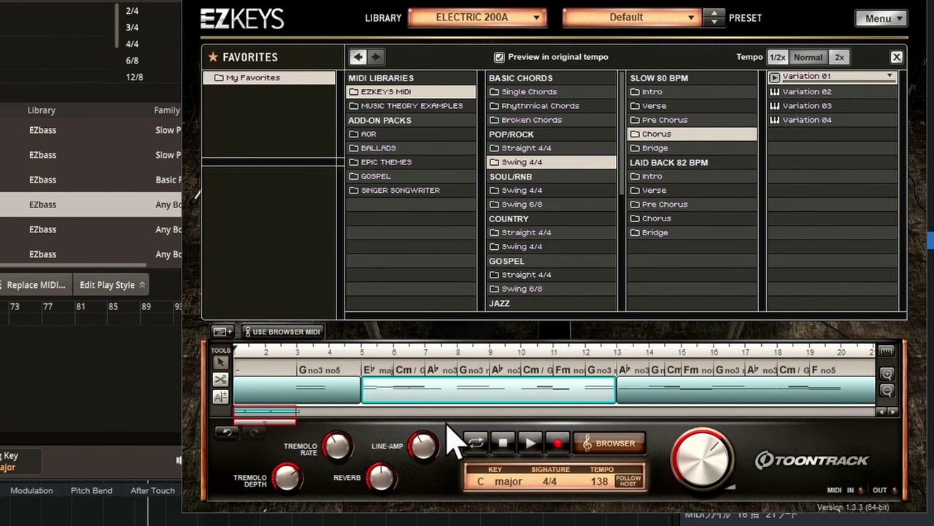
pyautogui.rightClick(830, 72)
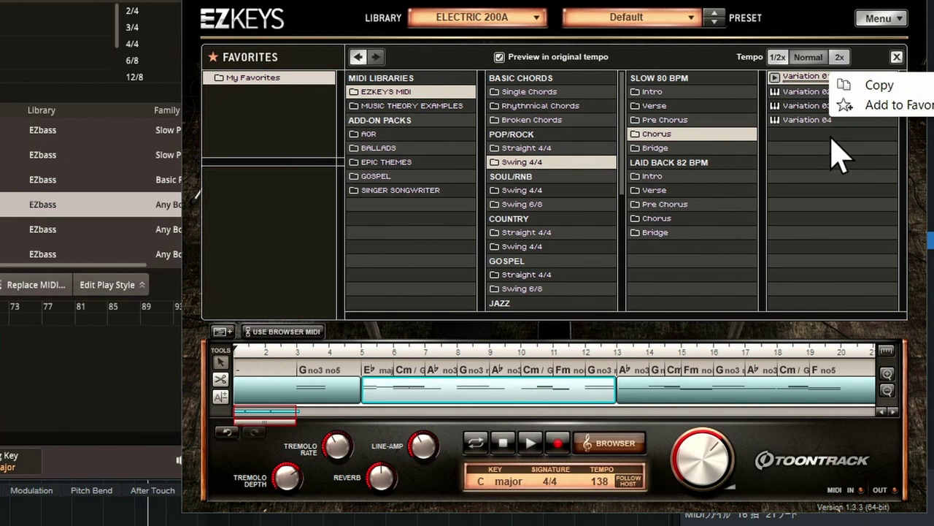
pyautogui.click(861, 86)
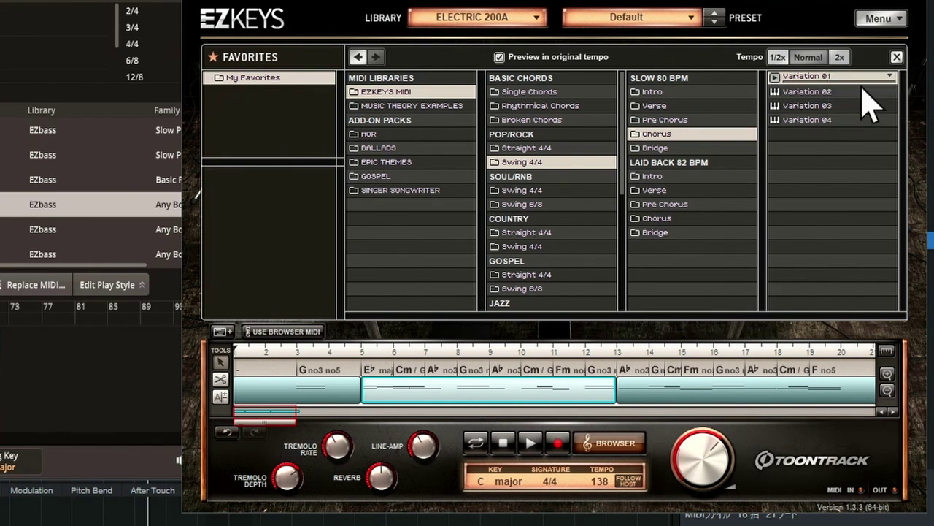
pyautogui.rightClick(431, 397)
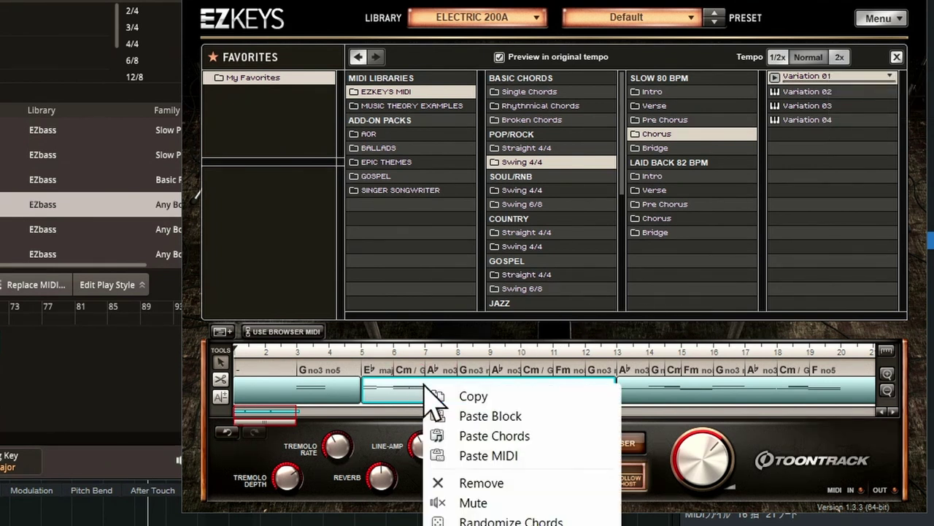
pyautogui.click(467, 456)
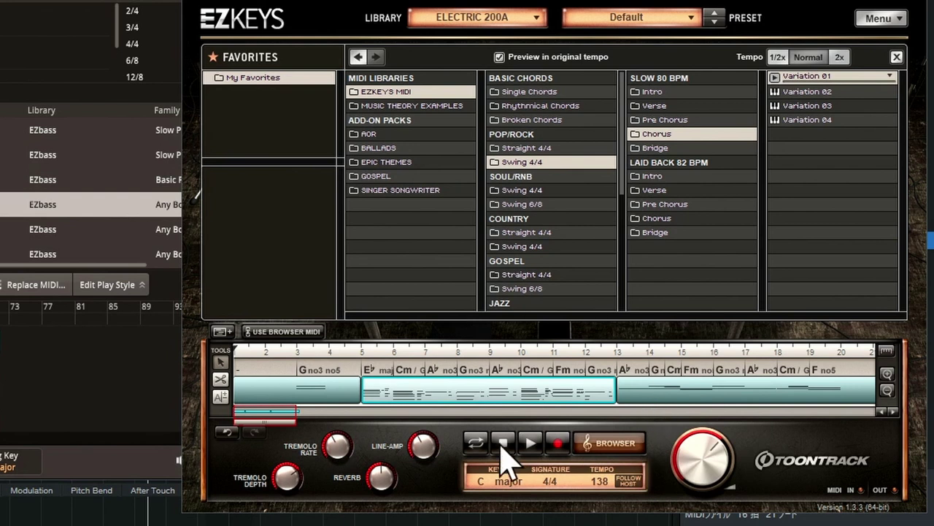
# Switch the EZkeys library to GRAND PIANO and play back the block from bar 5.
pyautogui.click(385, 370)
pyautogui.click(536, 18)
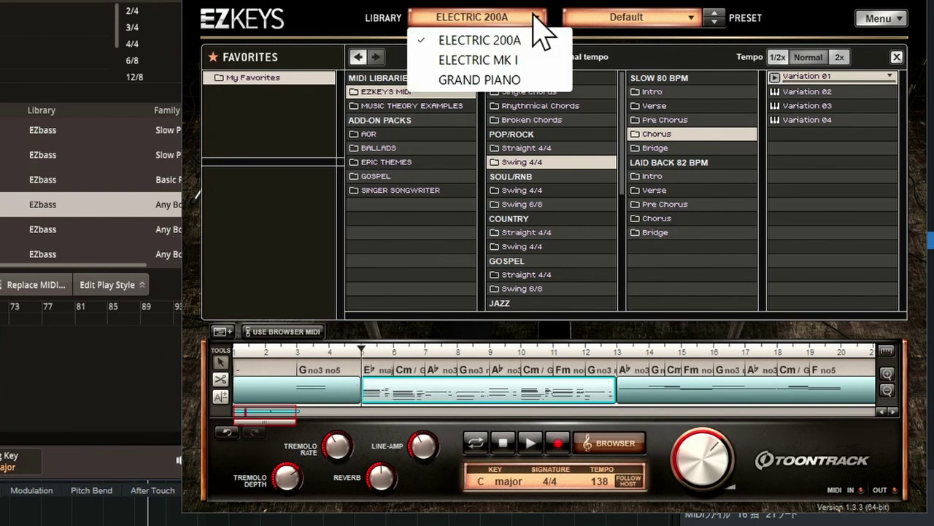
pyautogui.click(499, 81)
pyautogui.click(533, 449)
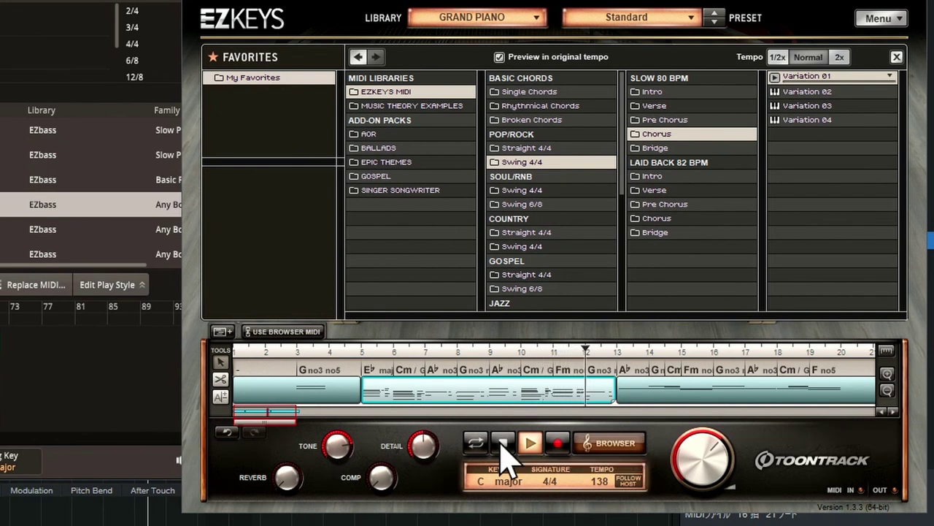
pyautogui.click(502, 443)
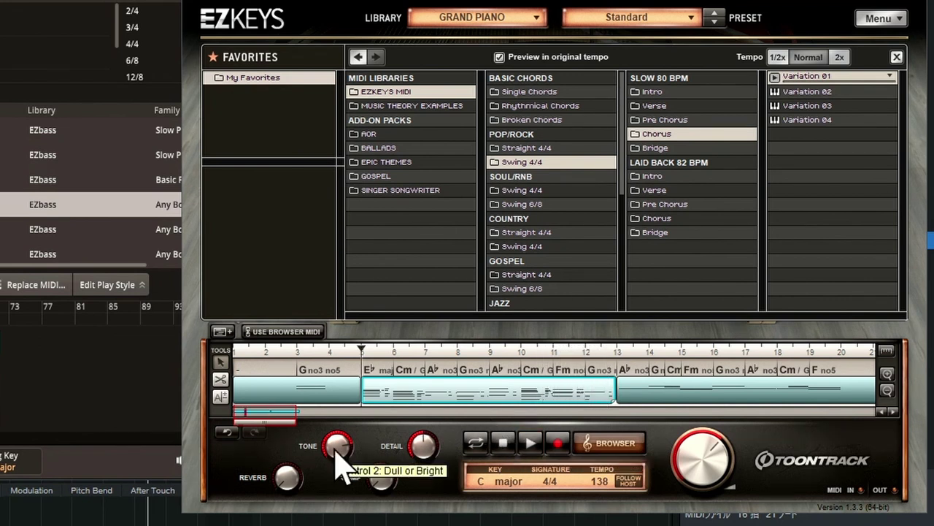